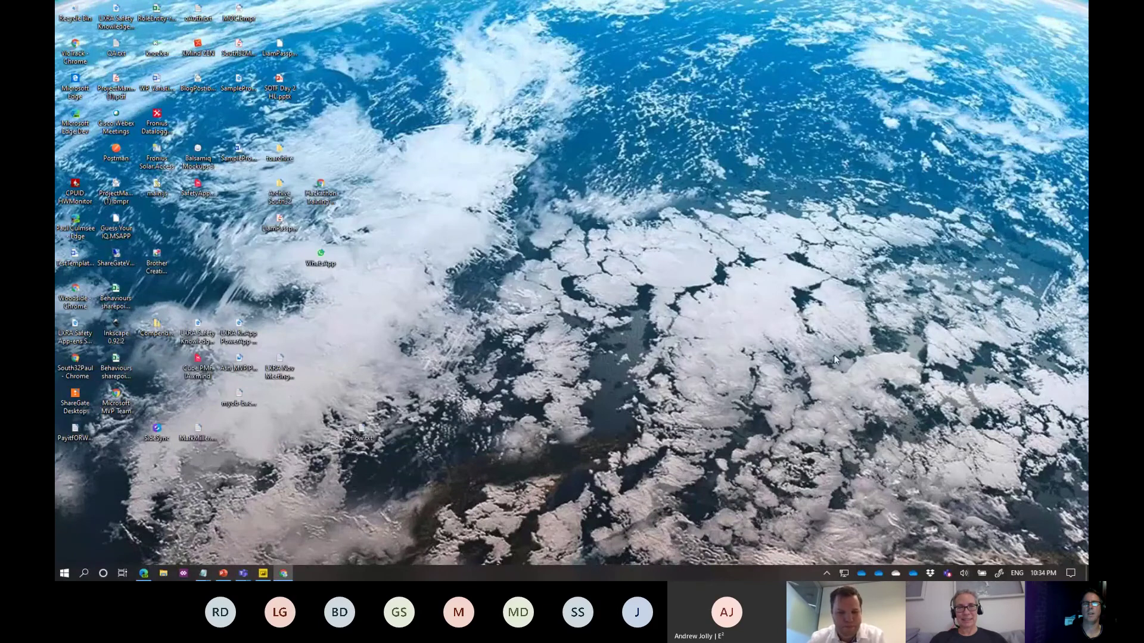
Step: Switch to Edge and dismiss the canvas app editing notice on the Developer Compliance Center details page
left_click(143, 575)
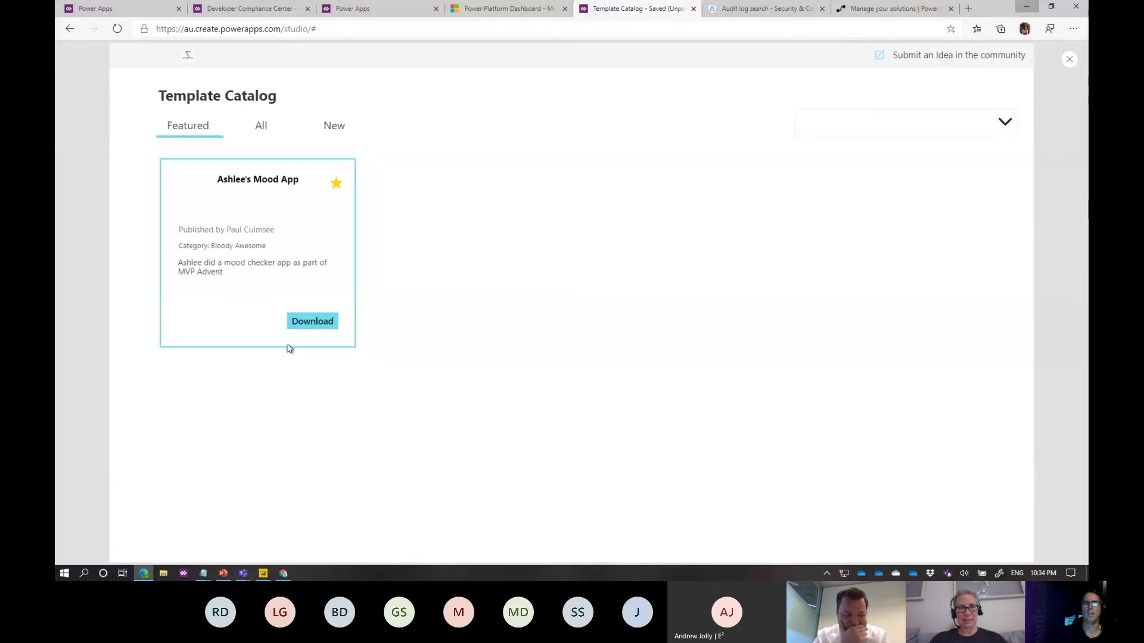
left_click(128, 10)
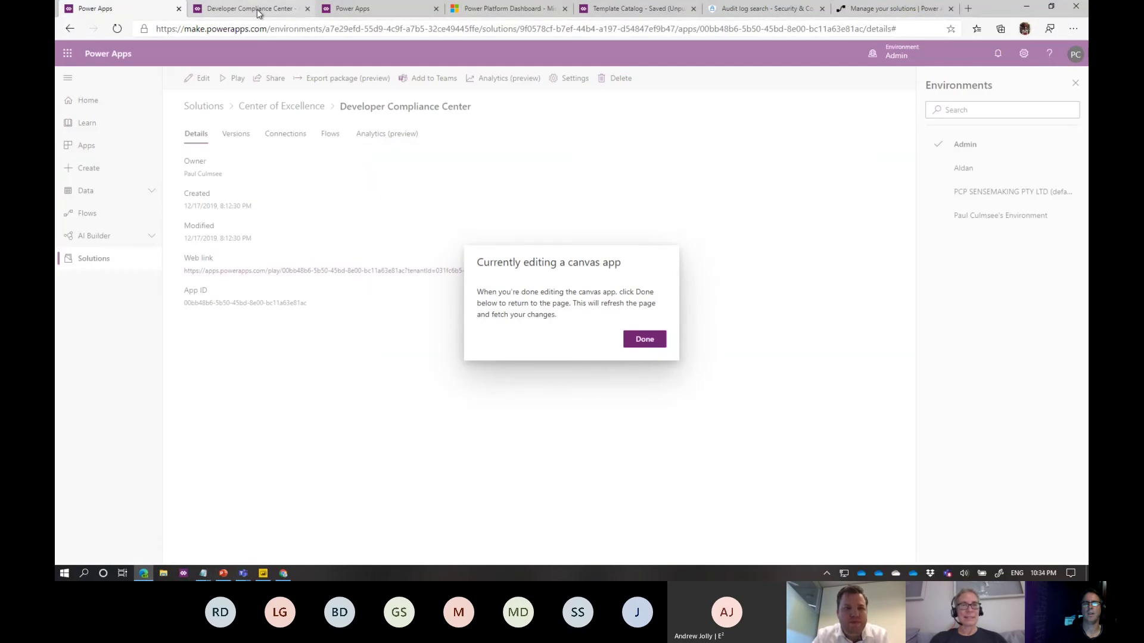
left_click(256, 9)
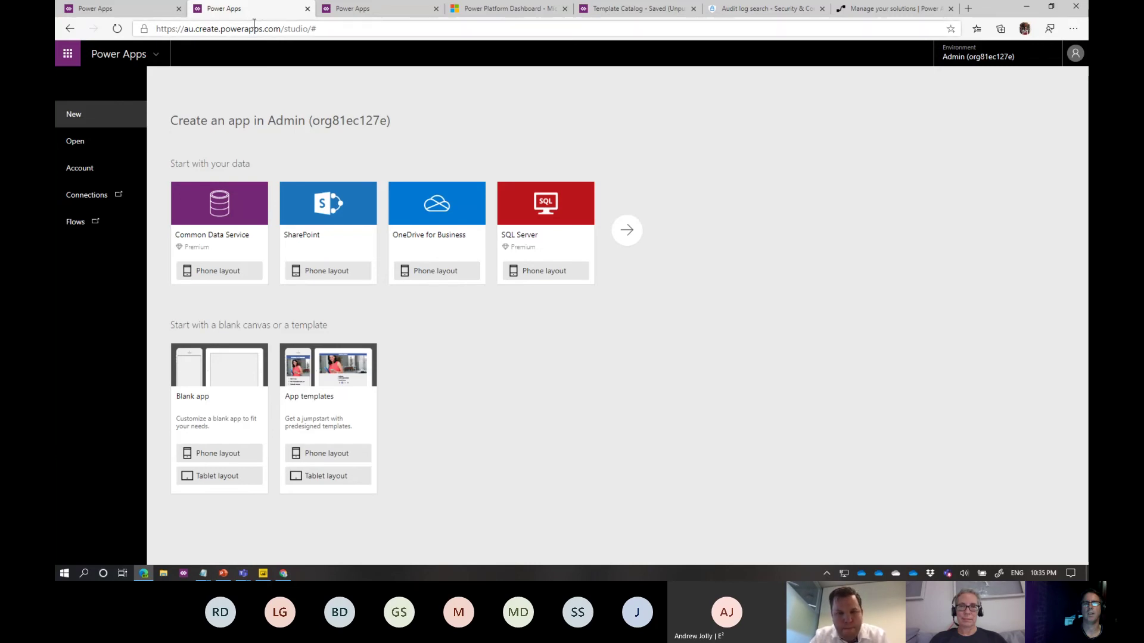
left_click(158, 17)
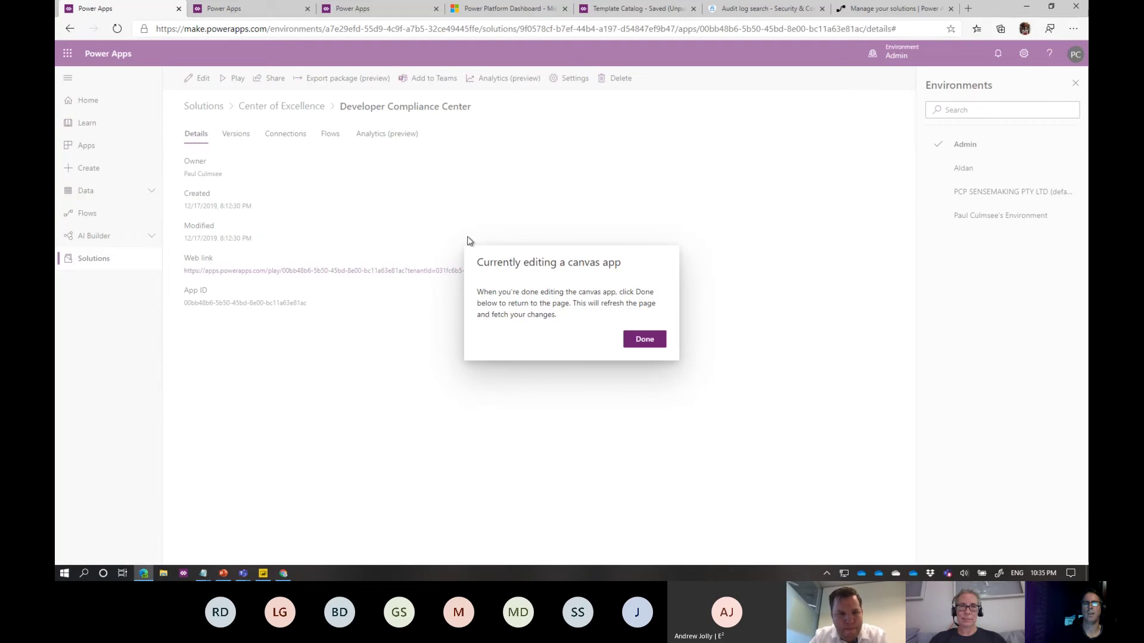
left_click(650, 341)
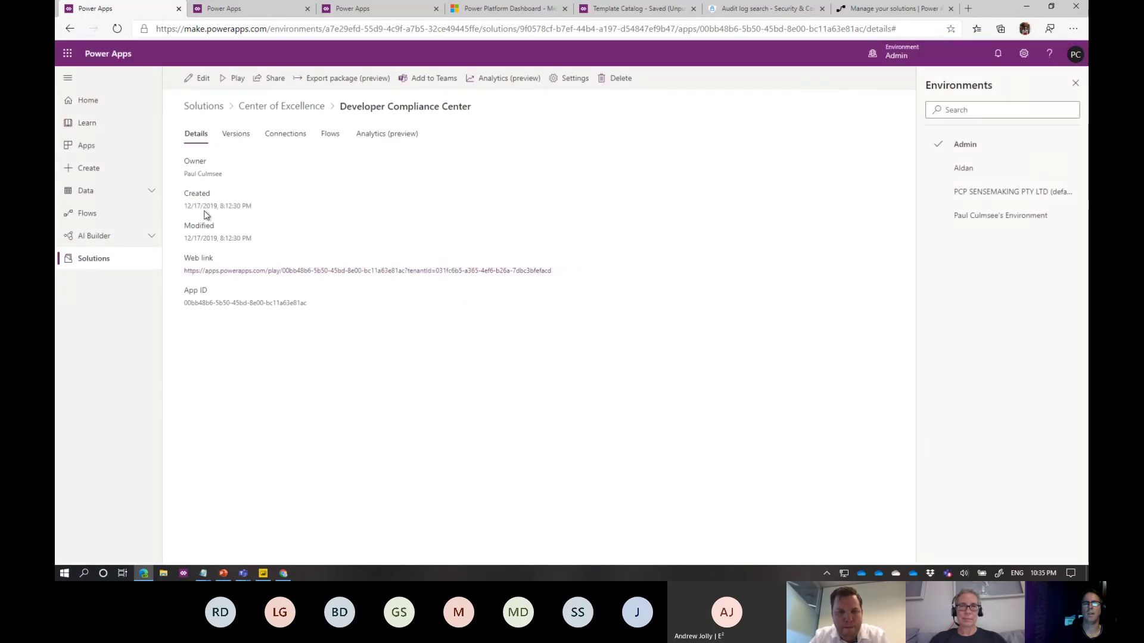
Step: Open the "Admin | Sync Template v2 (Apps)" flow from the Center of Excellence solution for editing
left_click(94, 257)
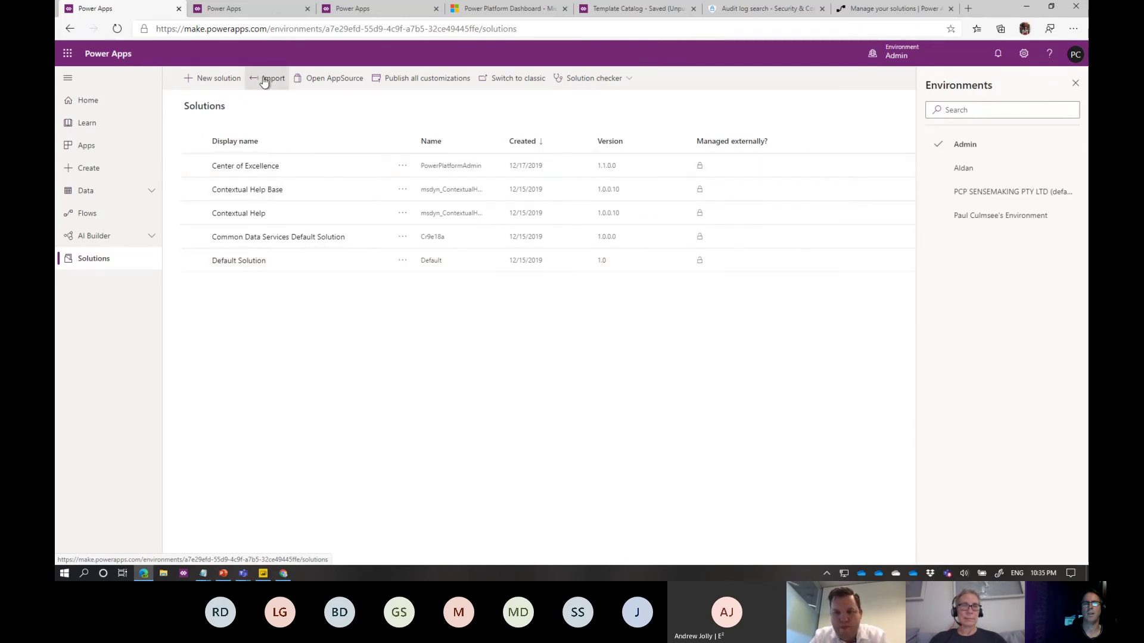
left_click(251, 168)
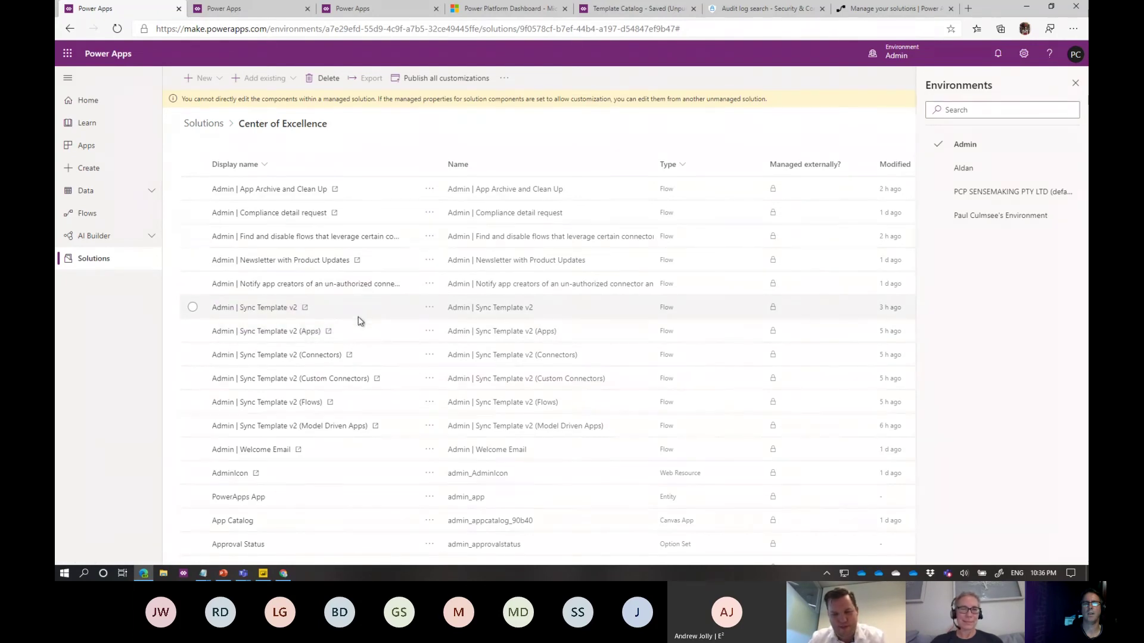
left_click(262, 332)
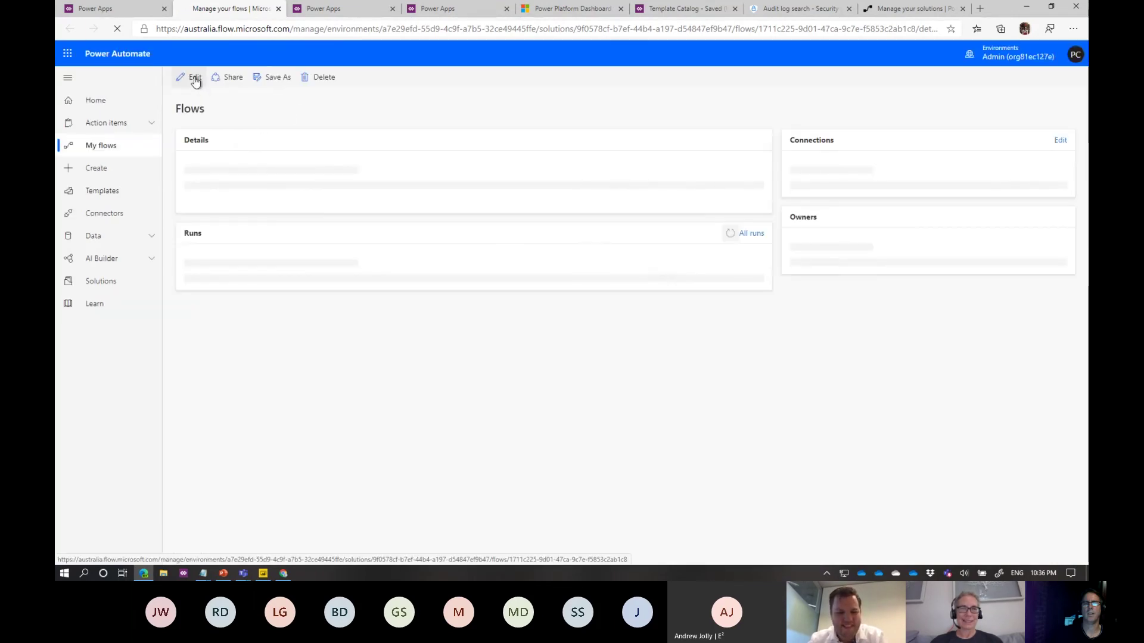
left_click(194, 80)
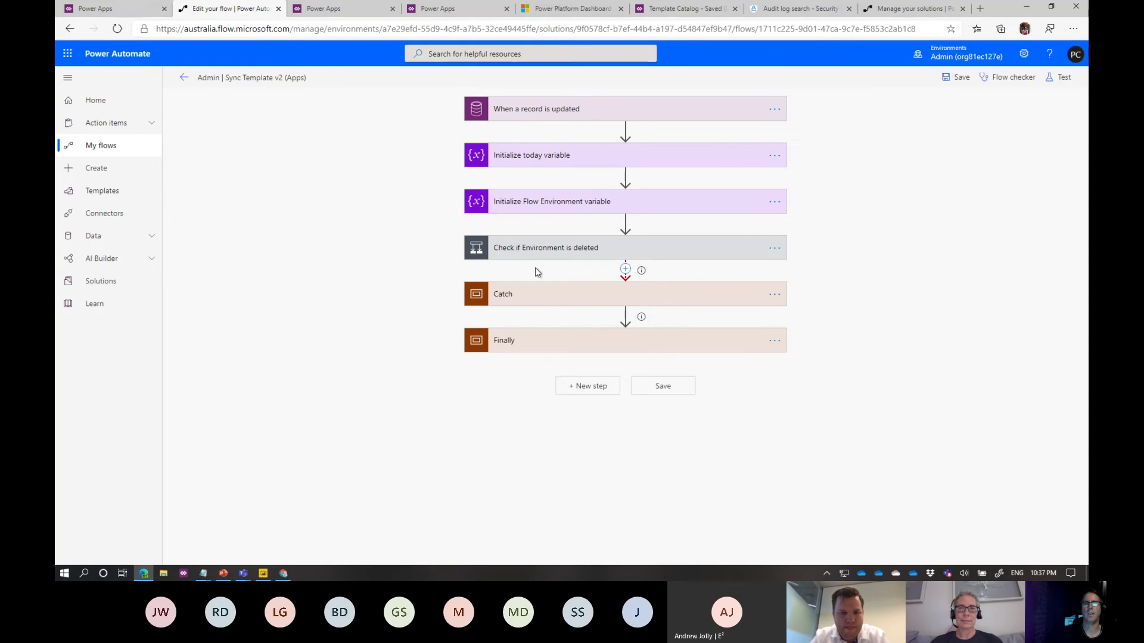
Step: Examine the "Check if Environment is deleted" condition and the actions inside its Try scope, then collapse the condition again
left_click(529, 251)
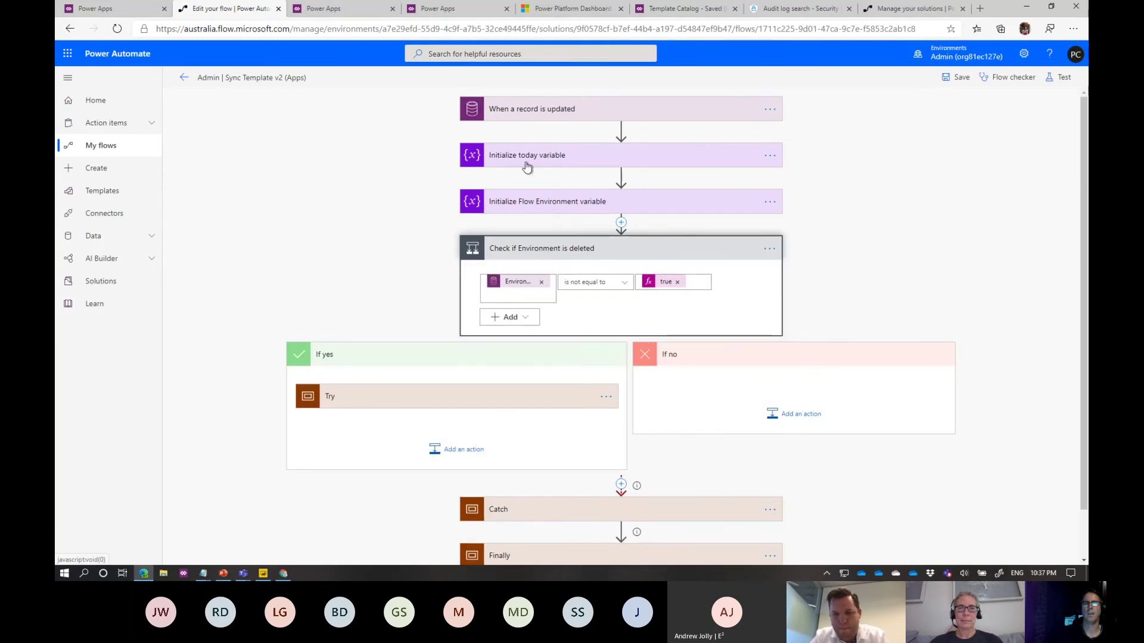
left_click(435, 381)
scroll(436, 367, "down", 4)
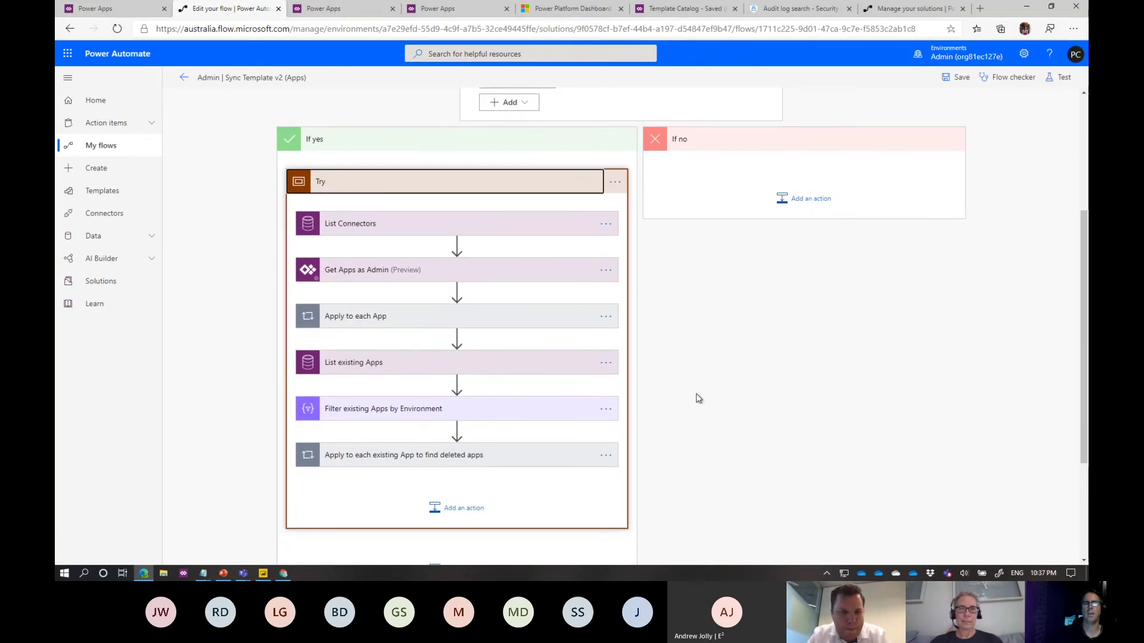
left_click(460, 143)
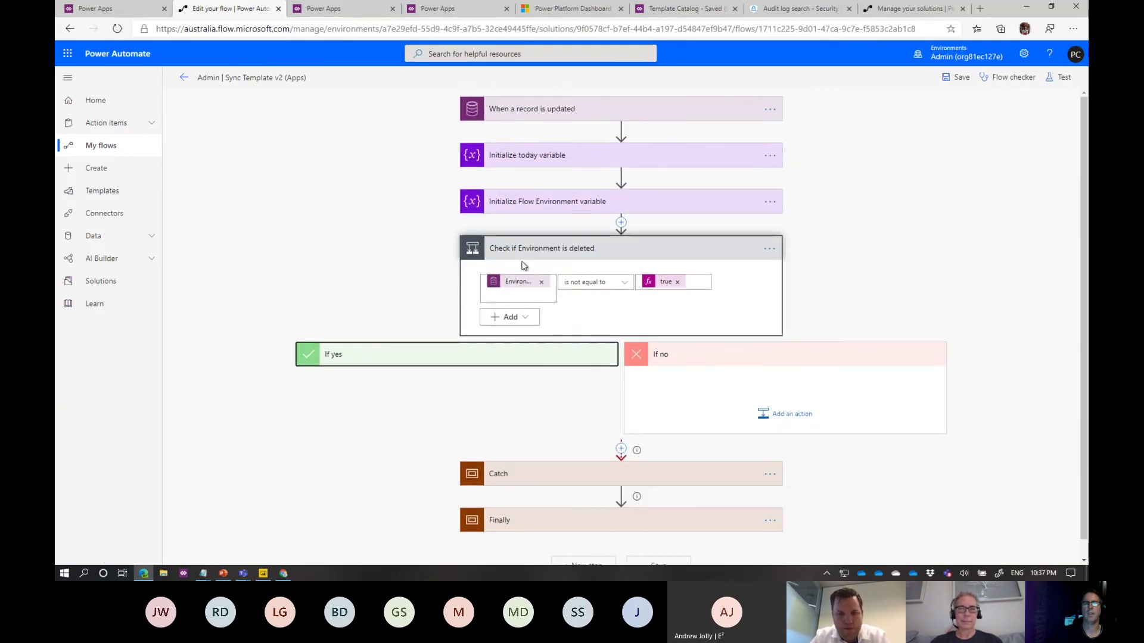
left_click(554, 250)
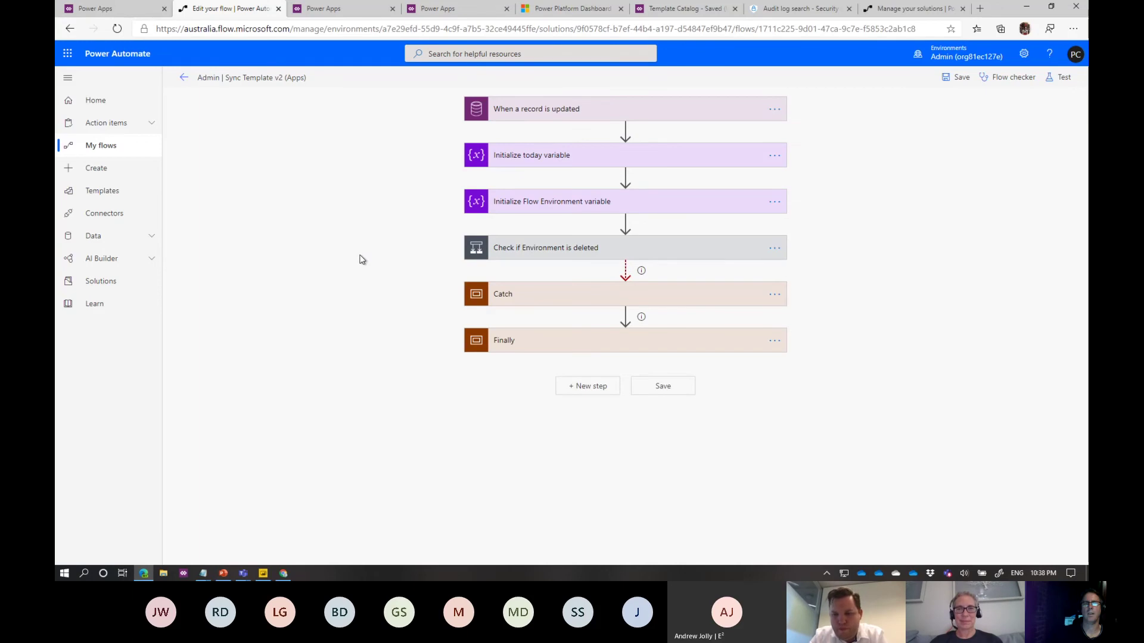
Step: Finish the process editing notice in the Center of Excellence solution and view the Admin environment's custom connectors
left_click(111, 9)
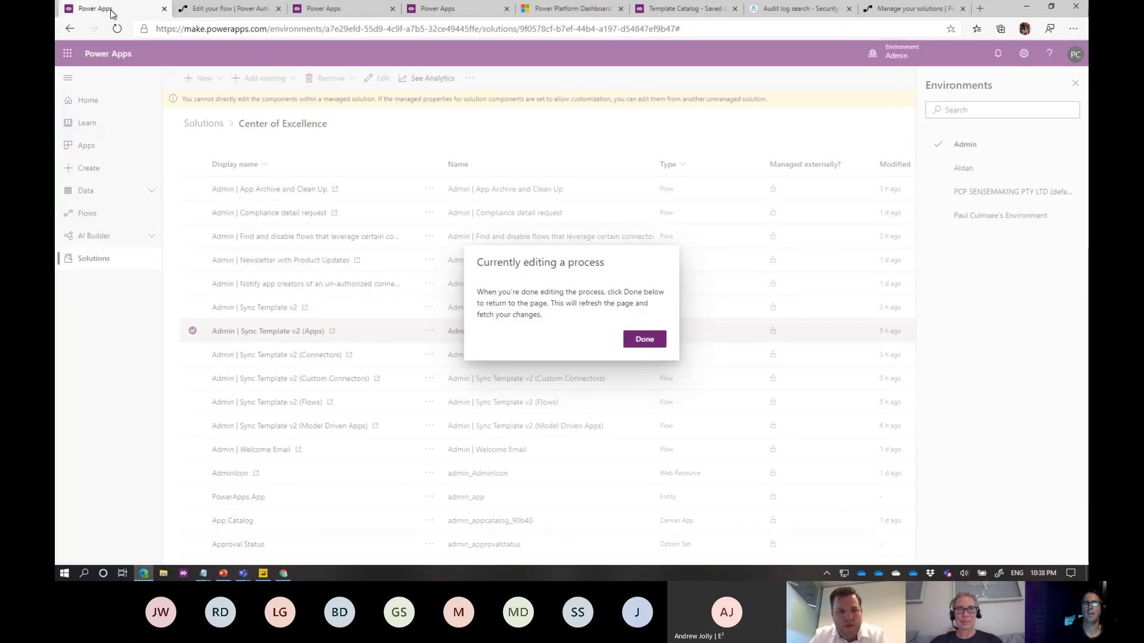
left_click(654, 340)
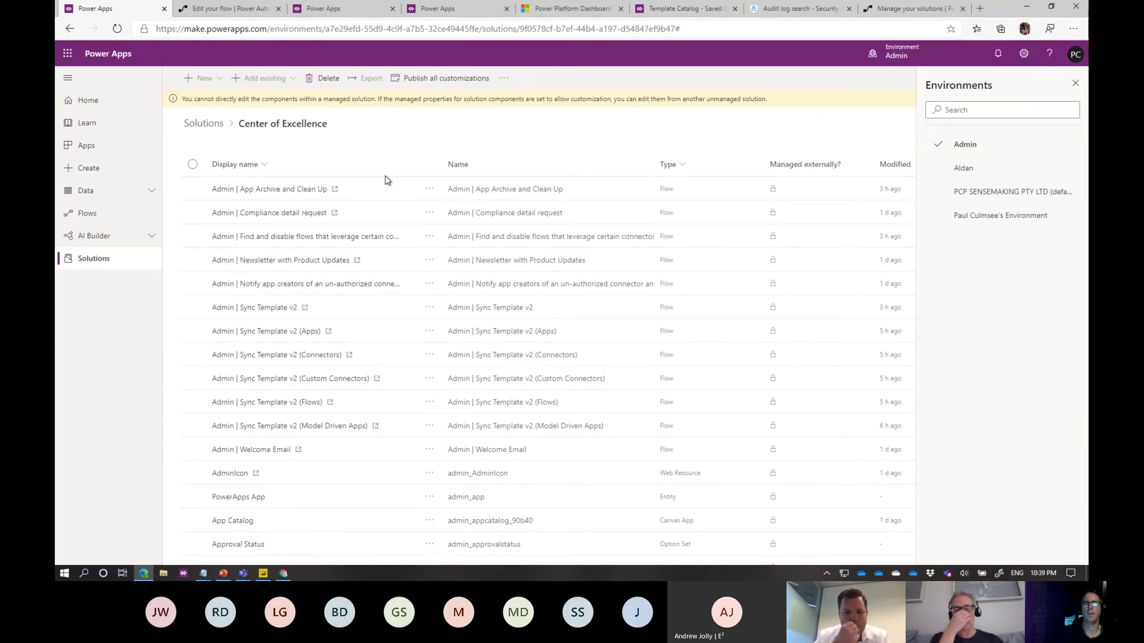
left_click(130, 191)
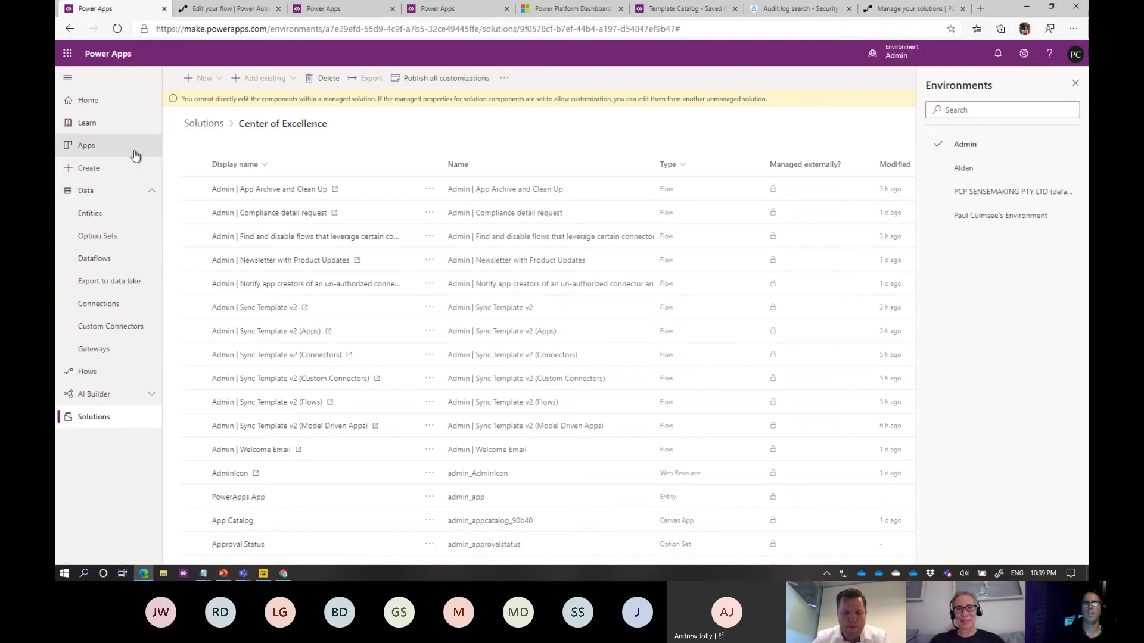
left_click(108, 327)
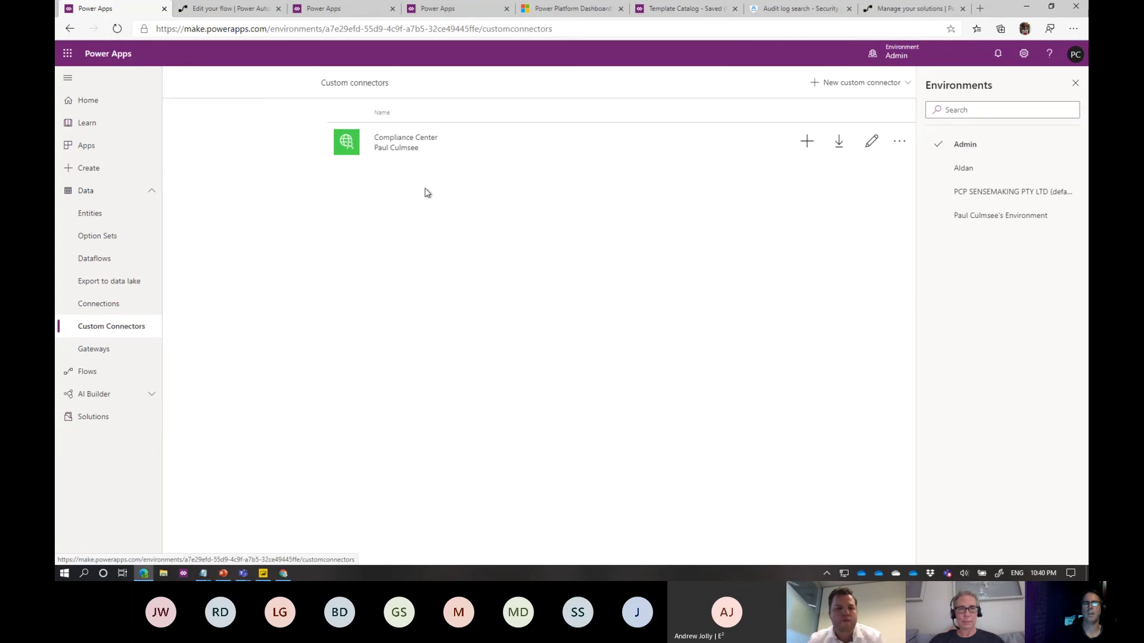
Step: Review the activities available in the Office 365 audit log search, including the PowerApps app activities, and close the list
left_click(795, 8)
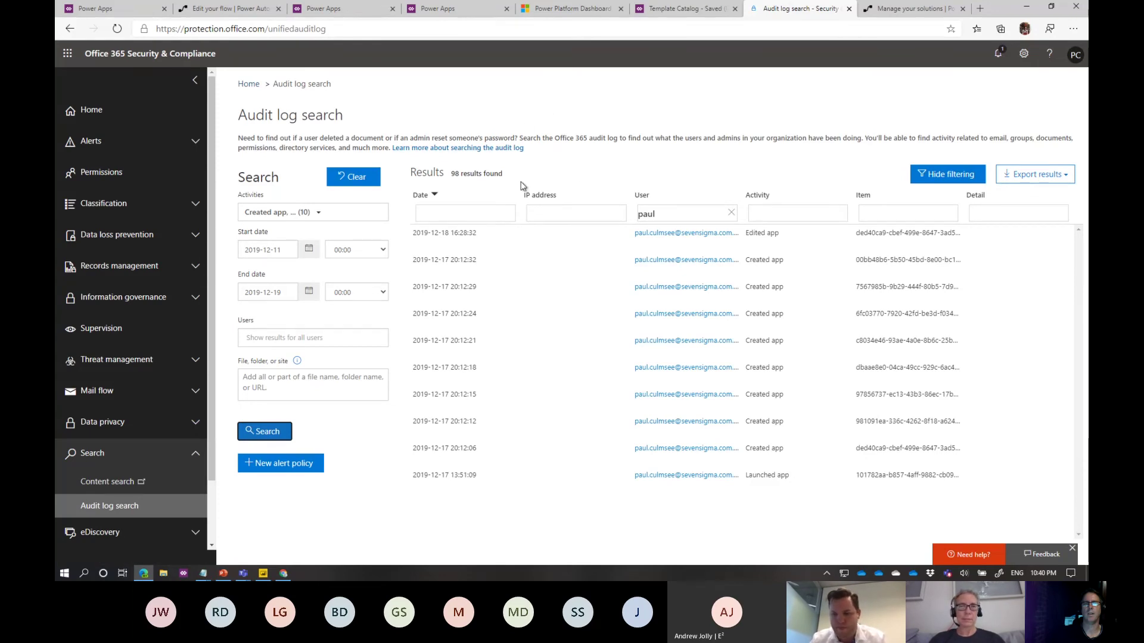
left_click(320, 213)
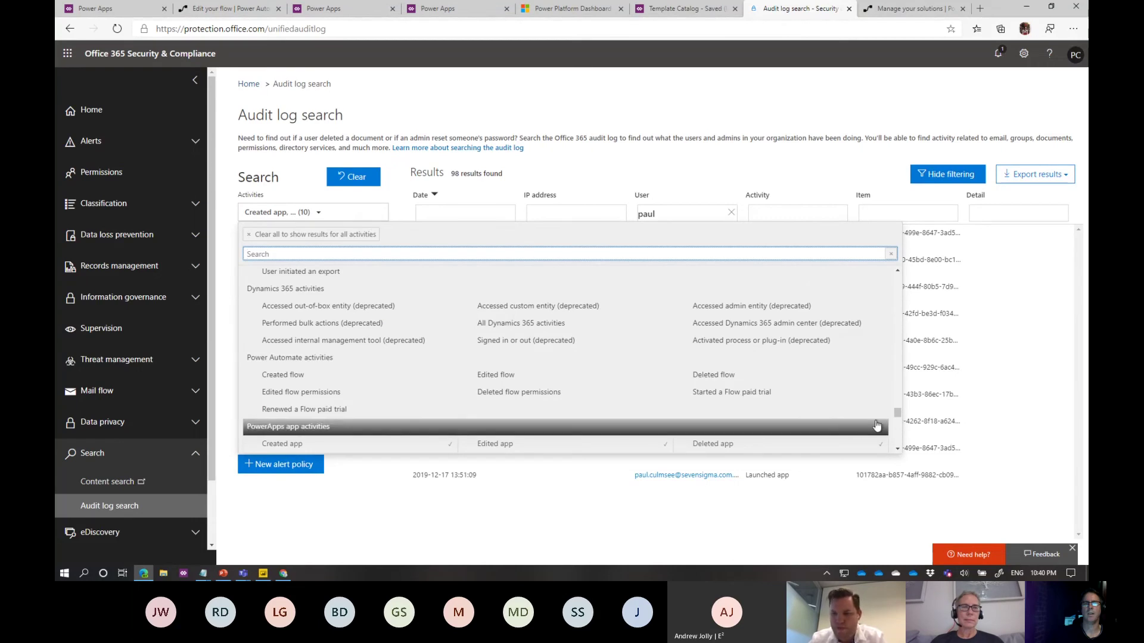
left_click_drag(898, 417, 898, 390)
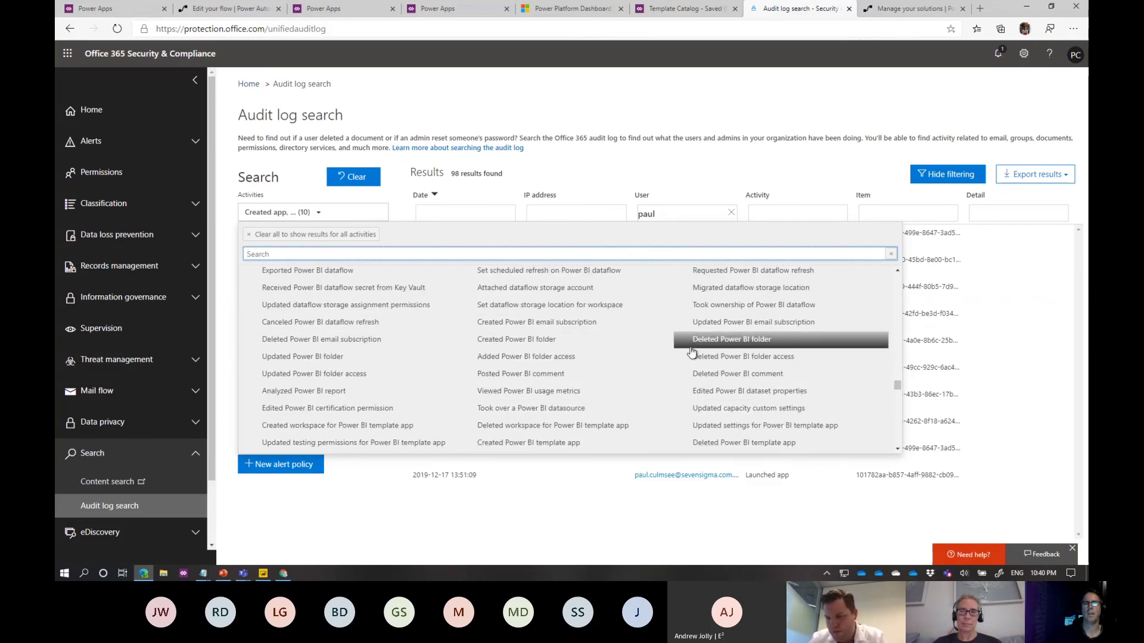
scroll(898, 389, "down", 1)
left_click_drag(899, 390, 899, 422)
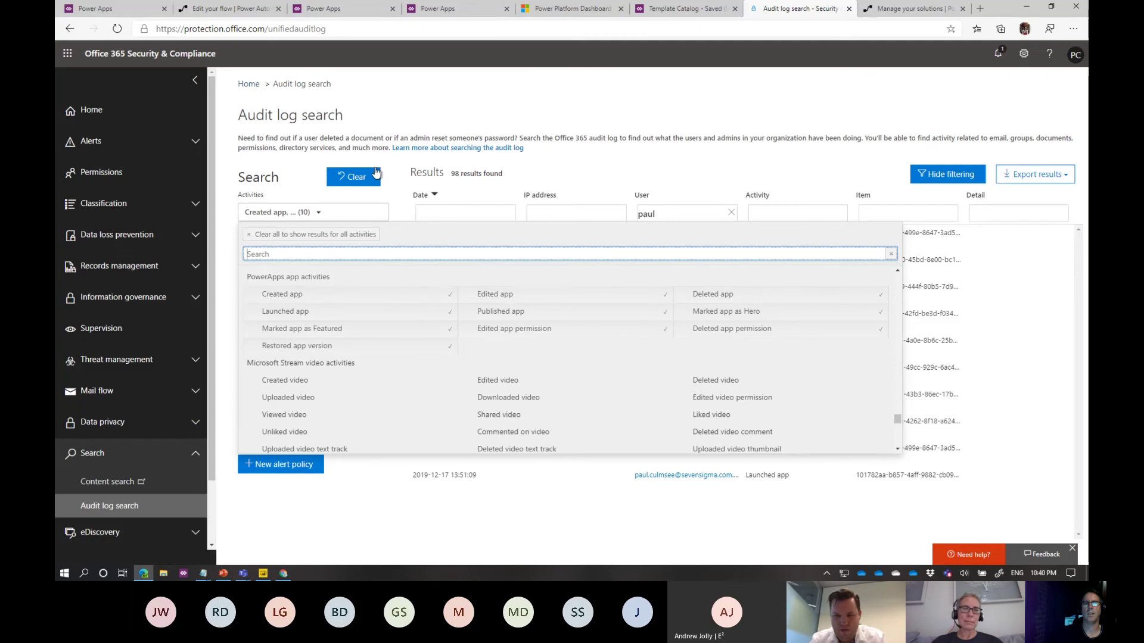
left_click(403, 132)
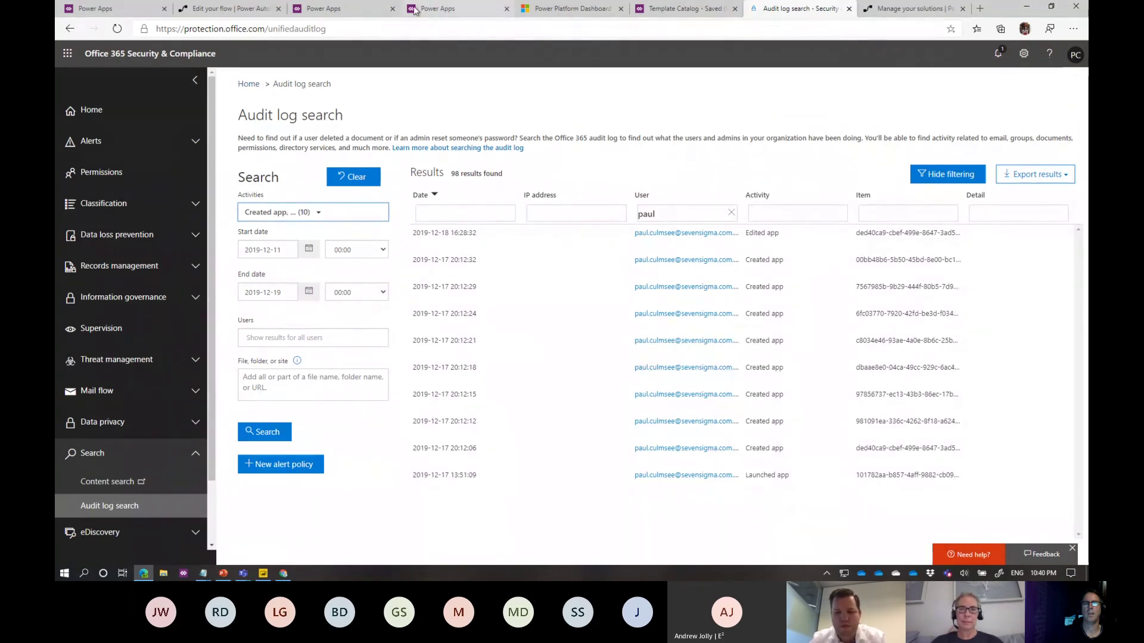
Step: Return to the Power Apps solutions list and reopen the Center of Excellence solution
left_click(110, 8)
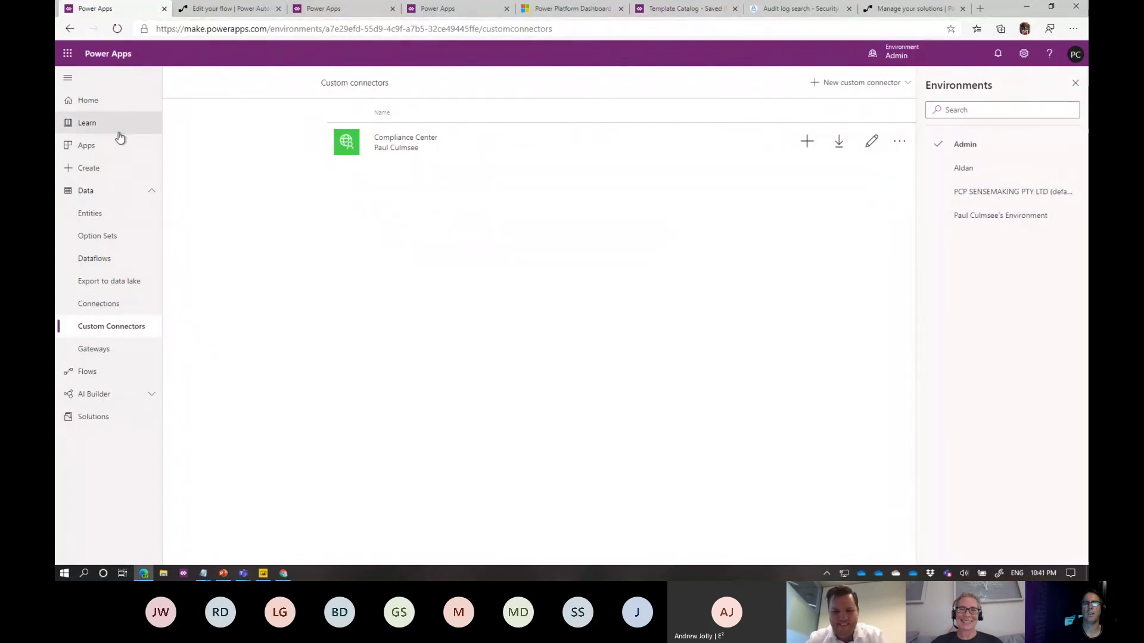
left_click(104, 417)
left_click(238, 166)
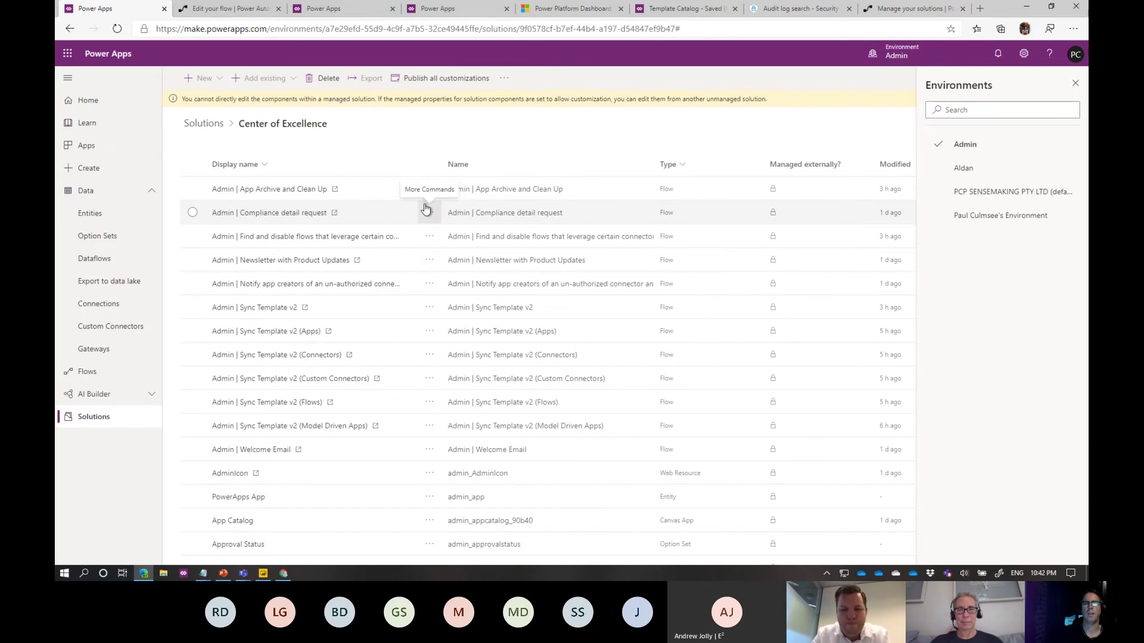
Step: Bring up the fields of the Audit Log entity among the open Power Apps pages
left_click(437, 8)
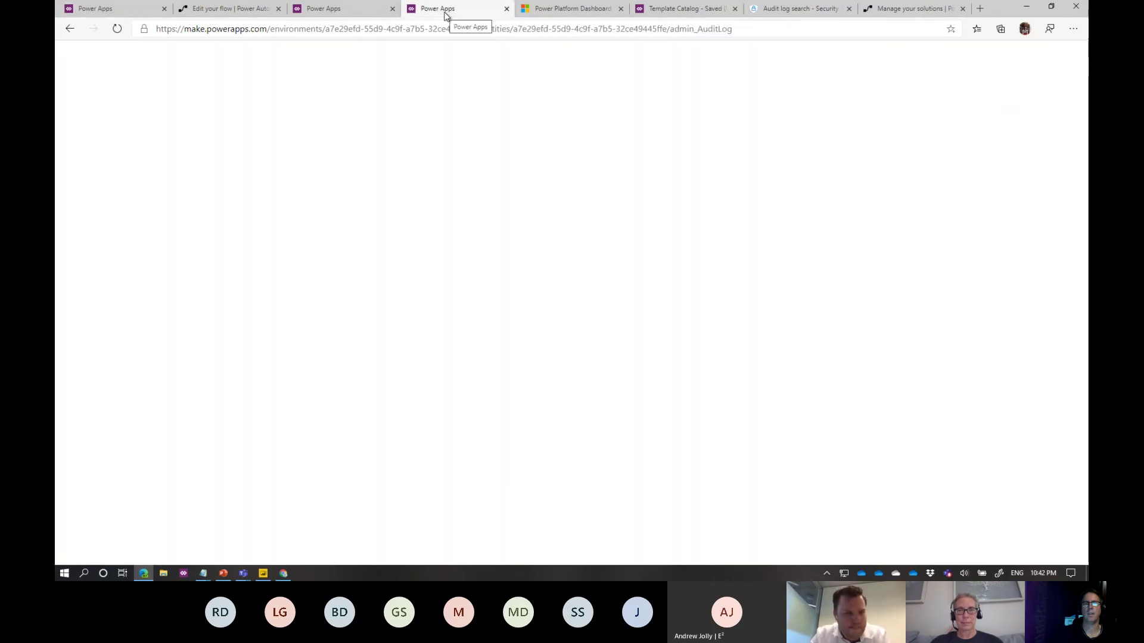
left_click(322, 12)
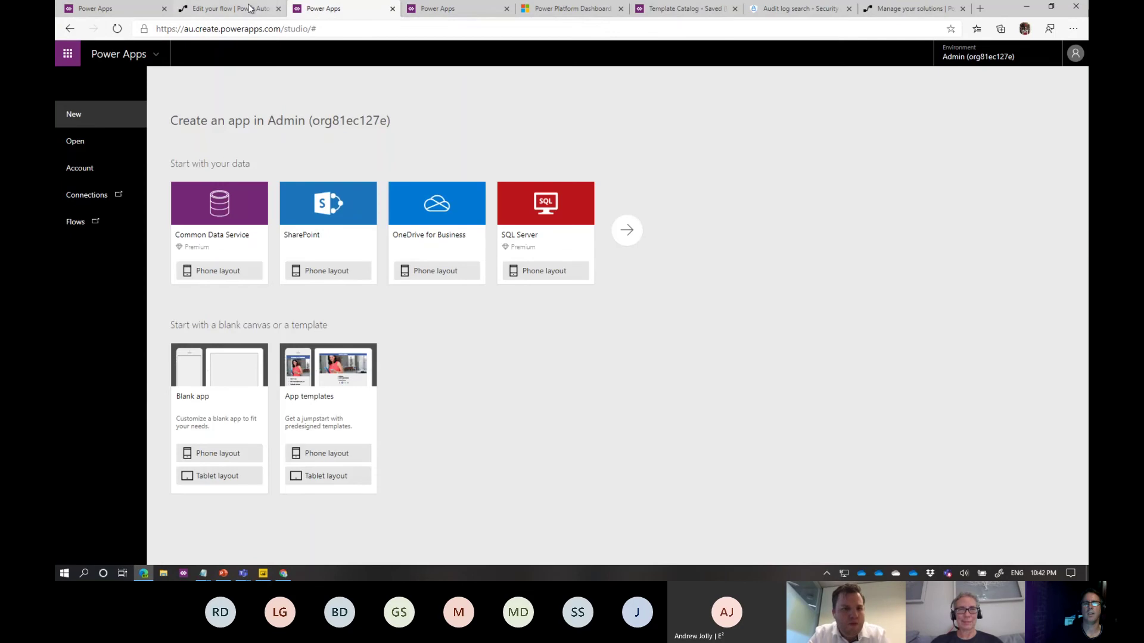
left_click(450, 13)
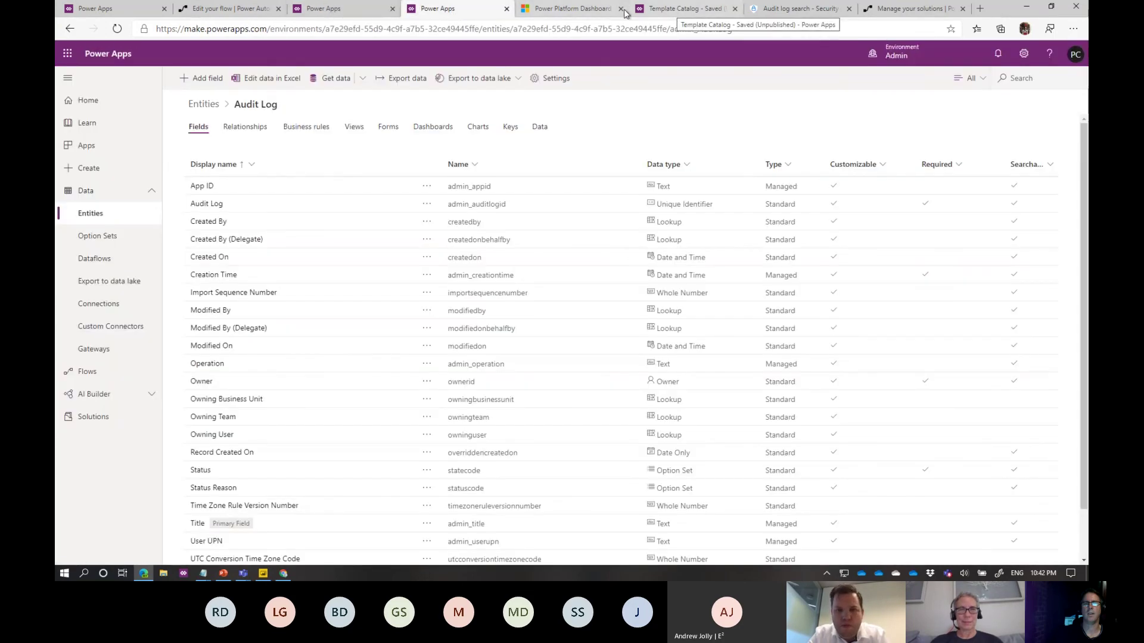
Step: Return to the running Template Catalog app and authenticate again
left_click(710, 12)
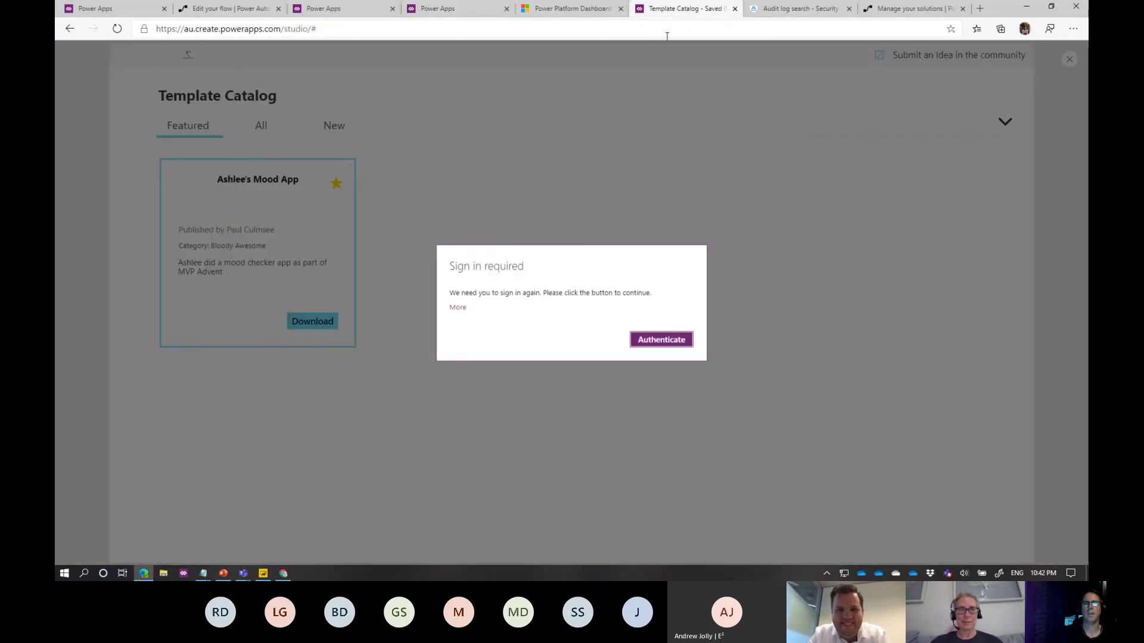
left_click(661, 340)
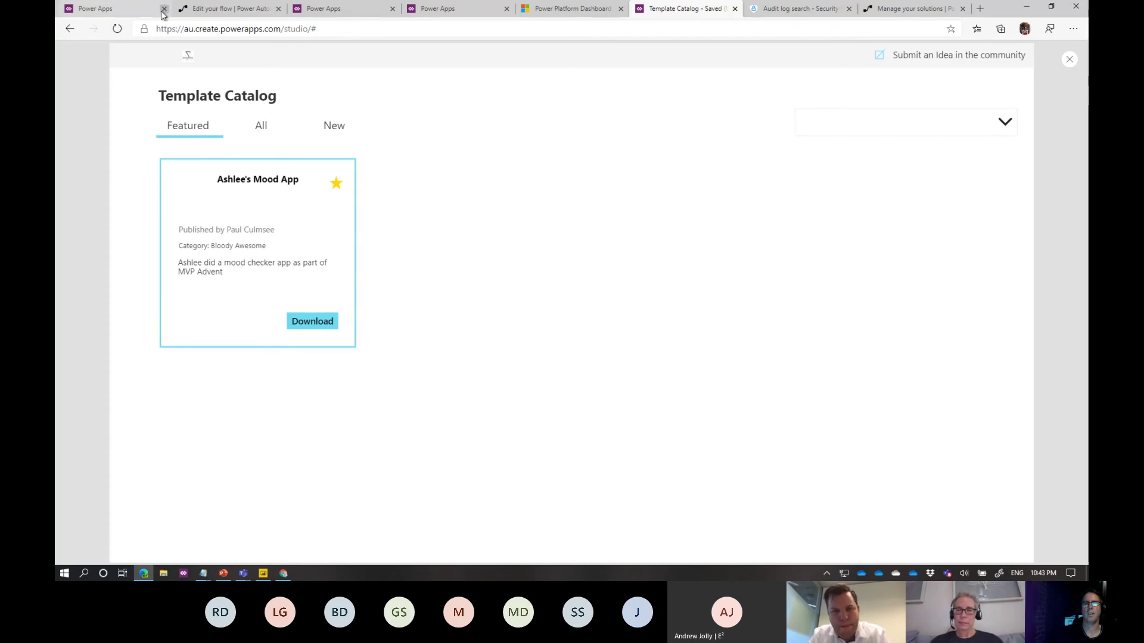
Step: Sort the Center of Excellence solution's components by type from A to Z
left_click(128, 9)
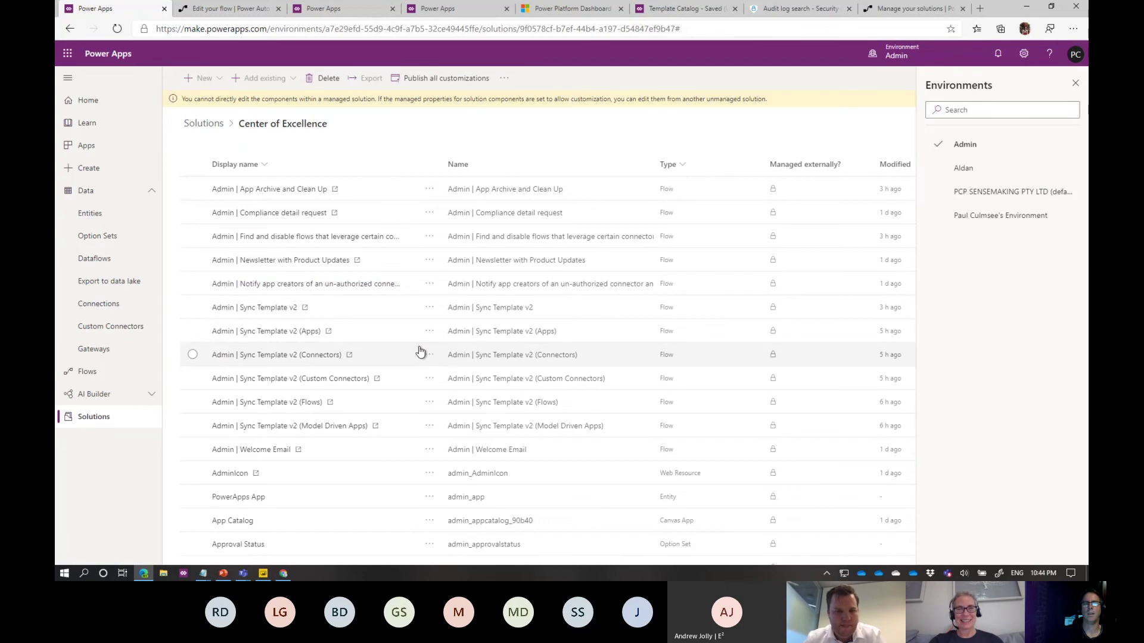
left_click(681, 169)
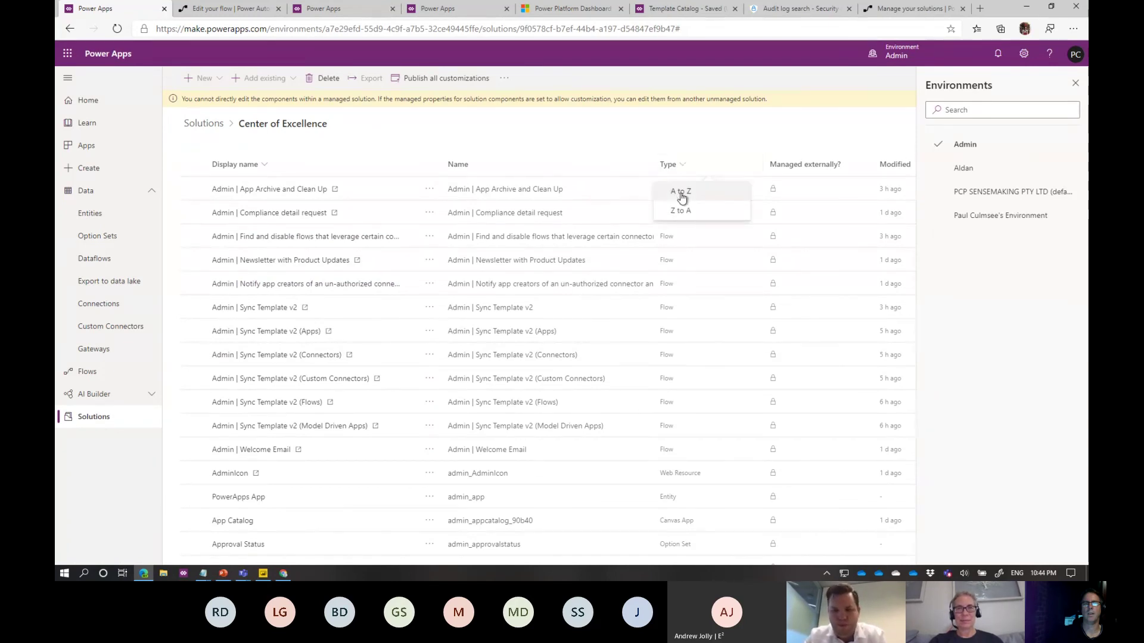
left_click(679, 193)
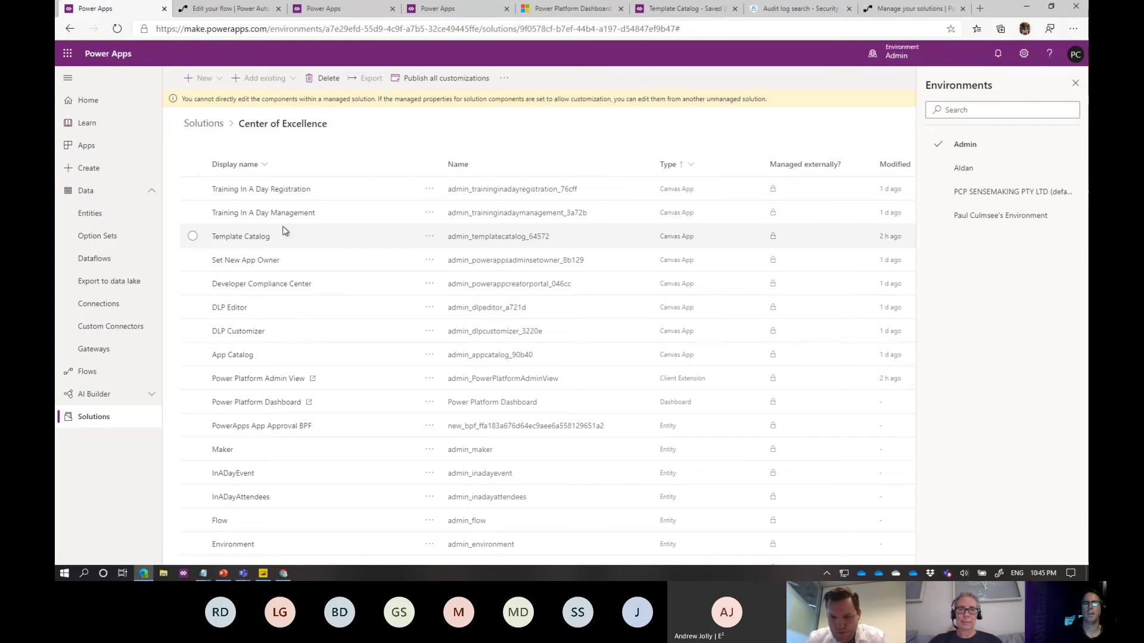
Step: Download the featured mood app template from its details in the Template Catalog app
left_click(685, 8)
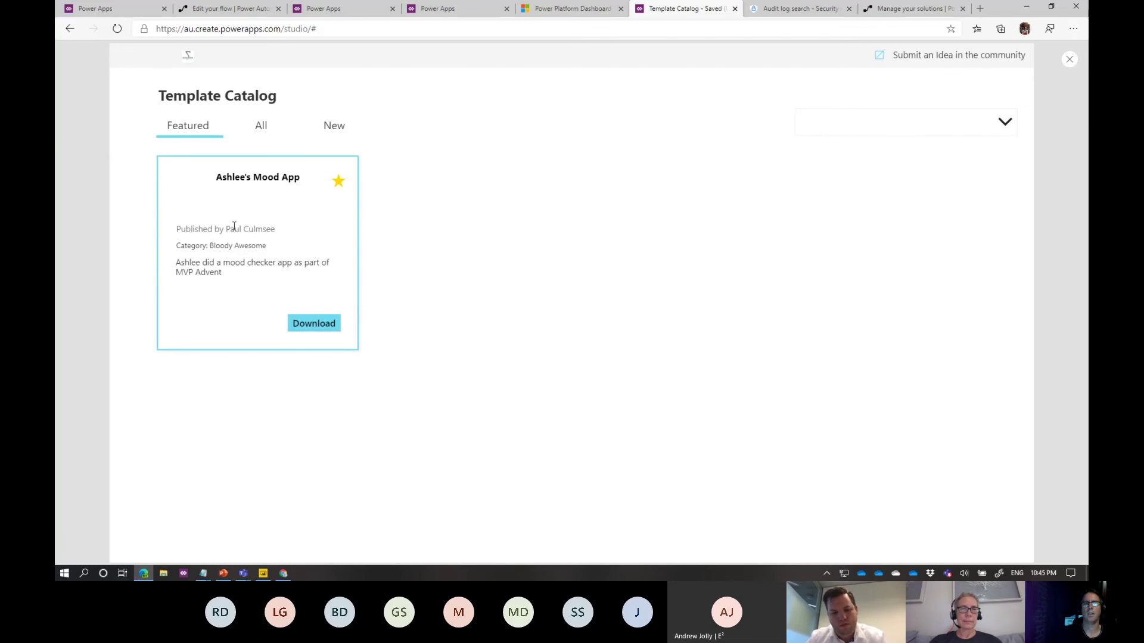
left_click(318, 326)
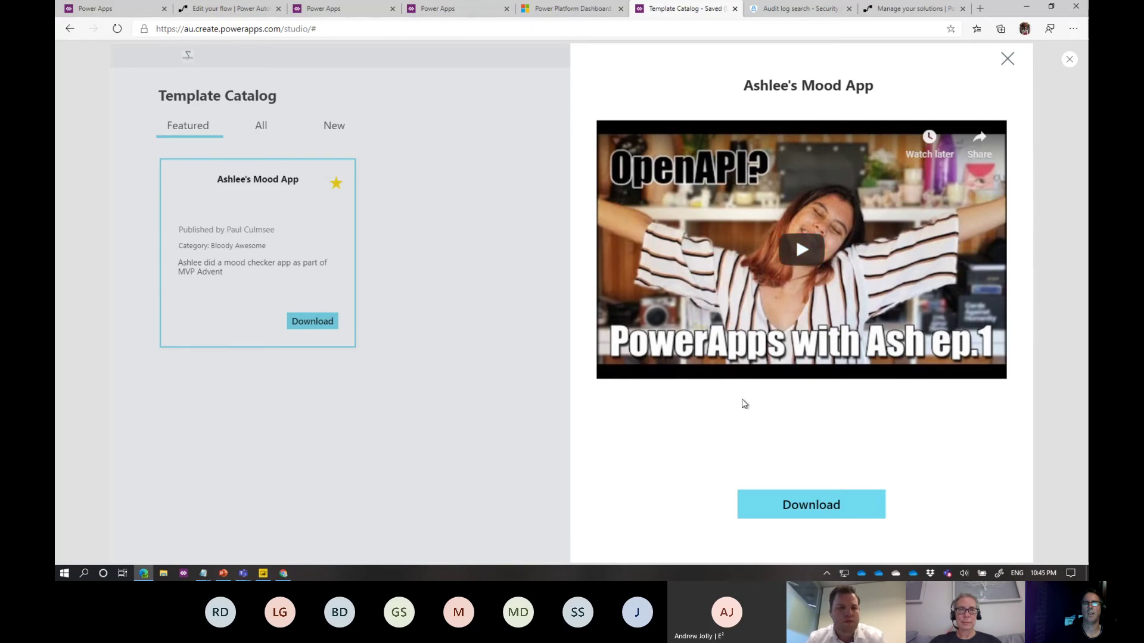
left_click(800, 503)
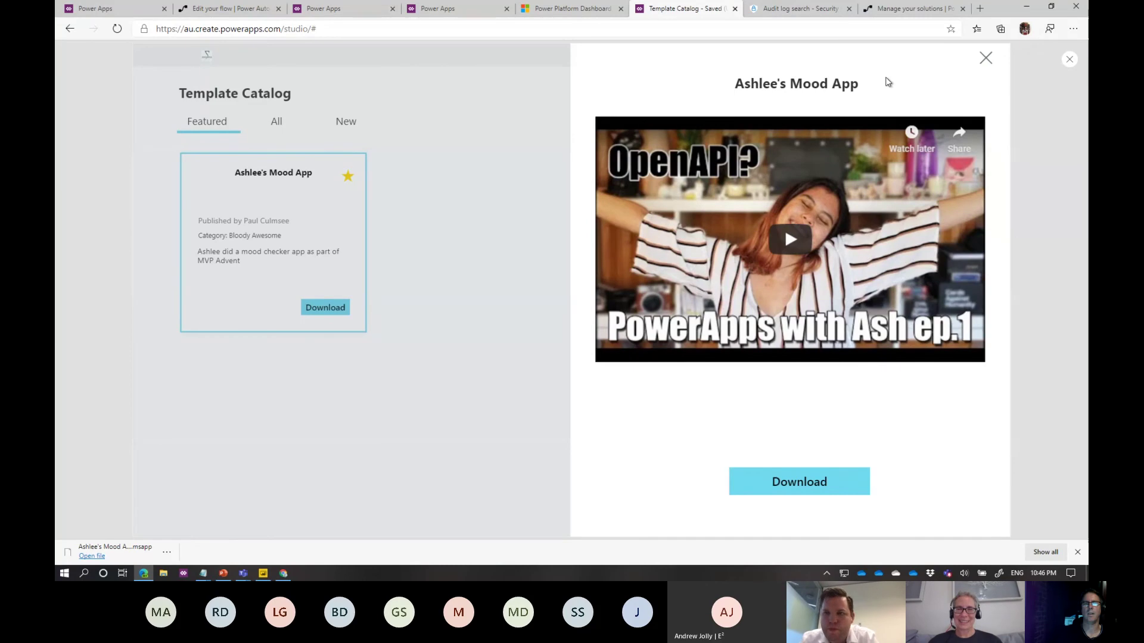
Step: Switch from the browser's Center of Excellence pages to the WhenToUsePowerApp-DEV app editor and maximize its window
left_click(211, 10)
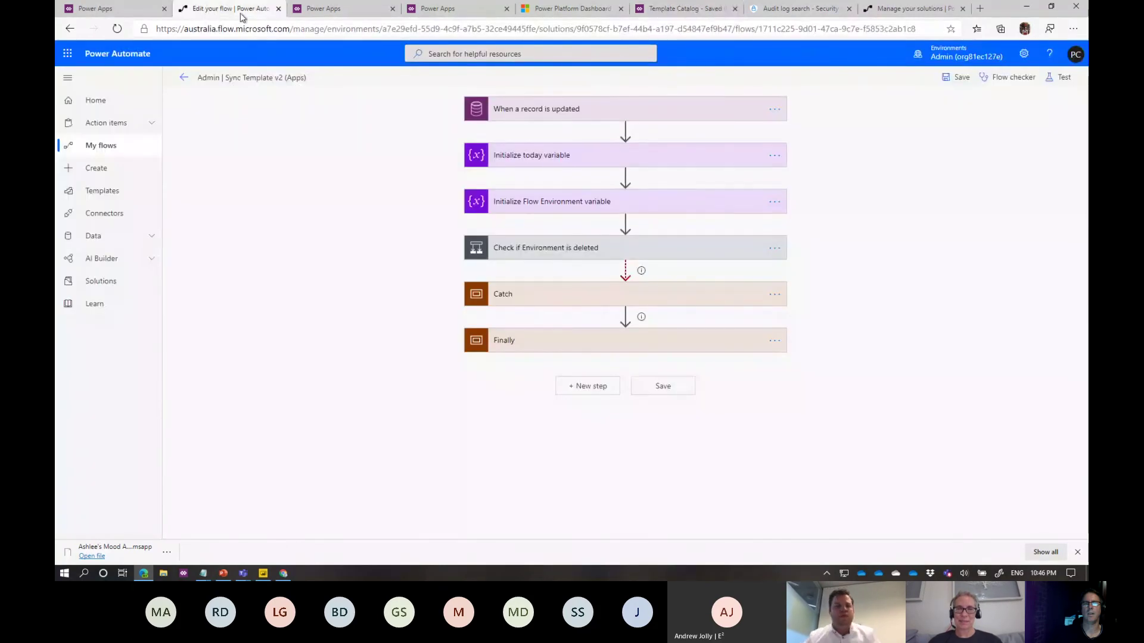
left_click(119, 9)
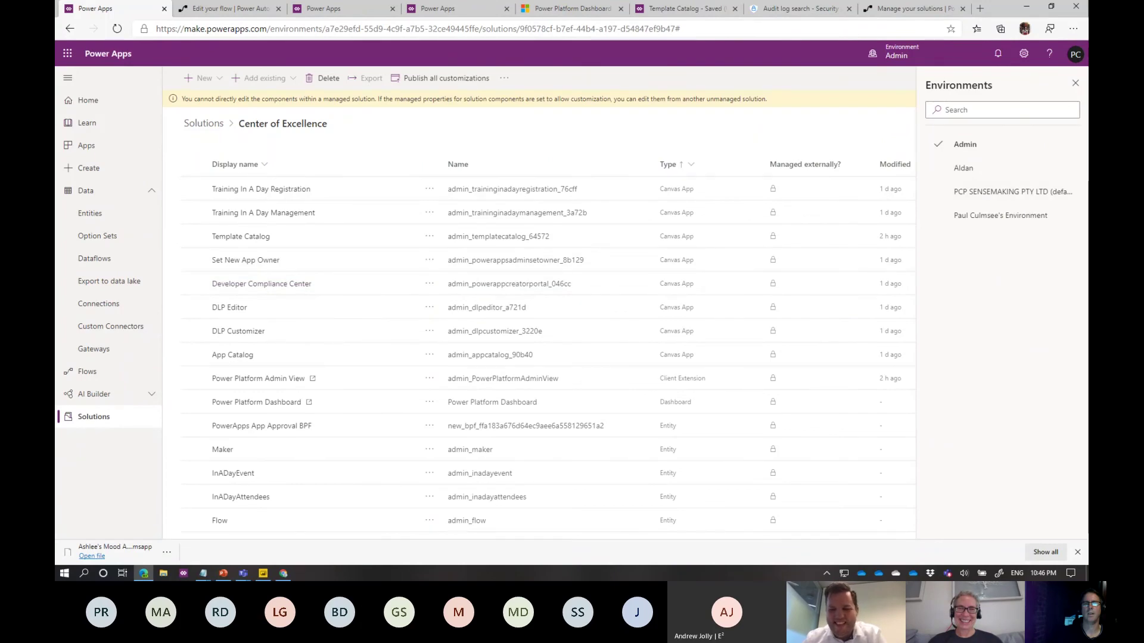
key("alt+Tab")
left_click_drag(1072, 144, 742, 61)
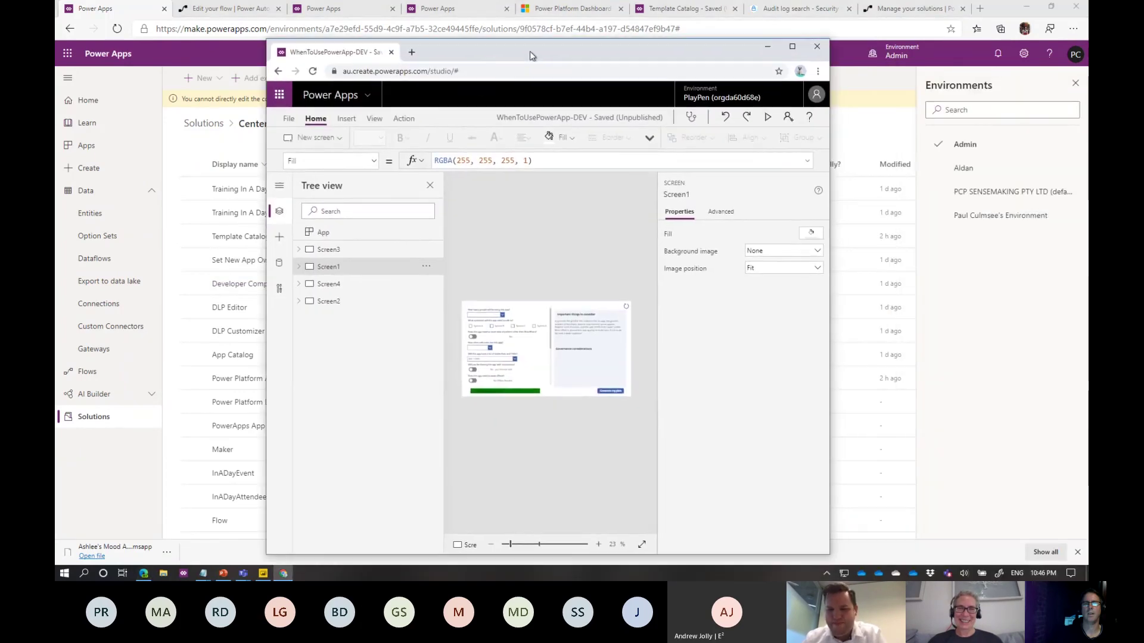
left_click(791, 47)
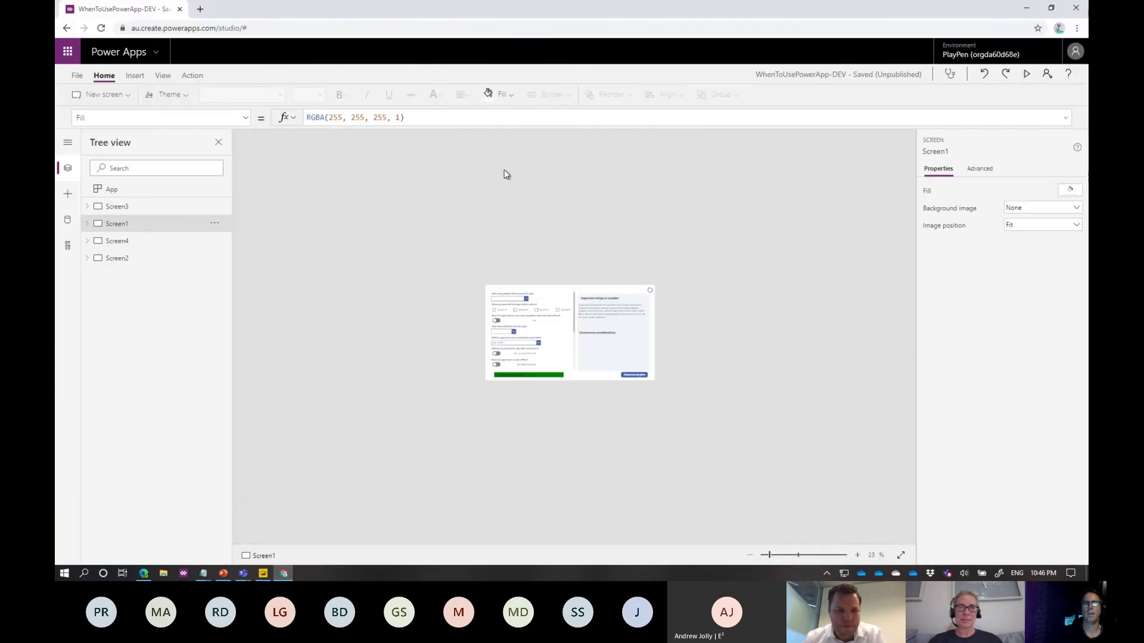
Step: Run a preview of the WhenToUsePowerApp-DEV app starting from Screen1
left_click(779, 554)
left_click(798, 555)
left_click(802, 557)
left_click(798, 555)
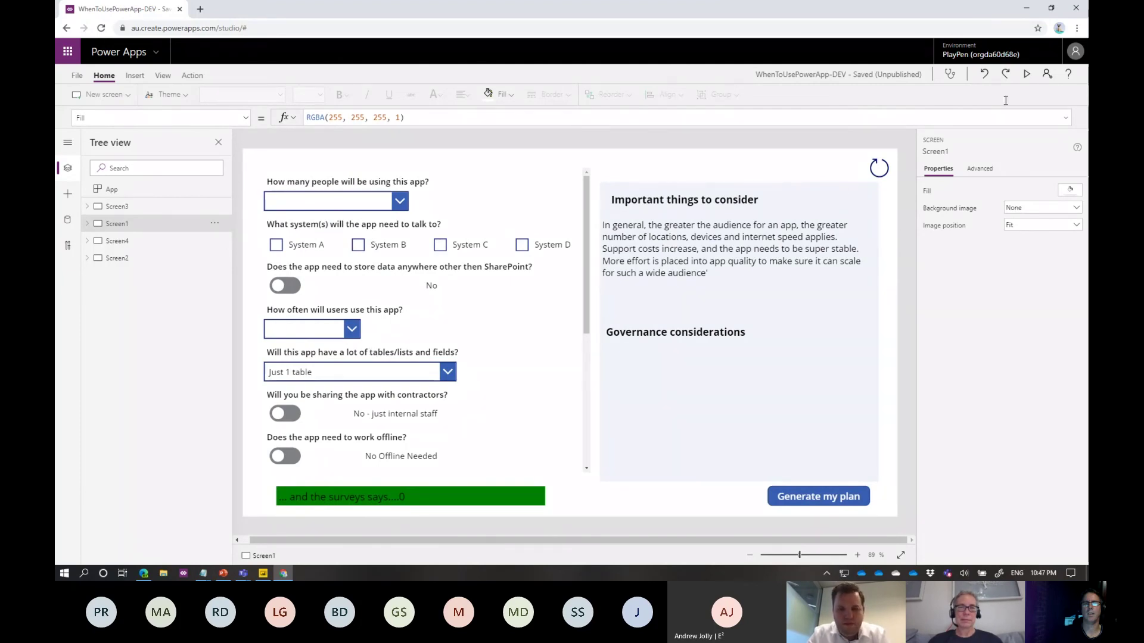
left_click(1024, 75)
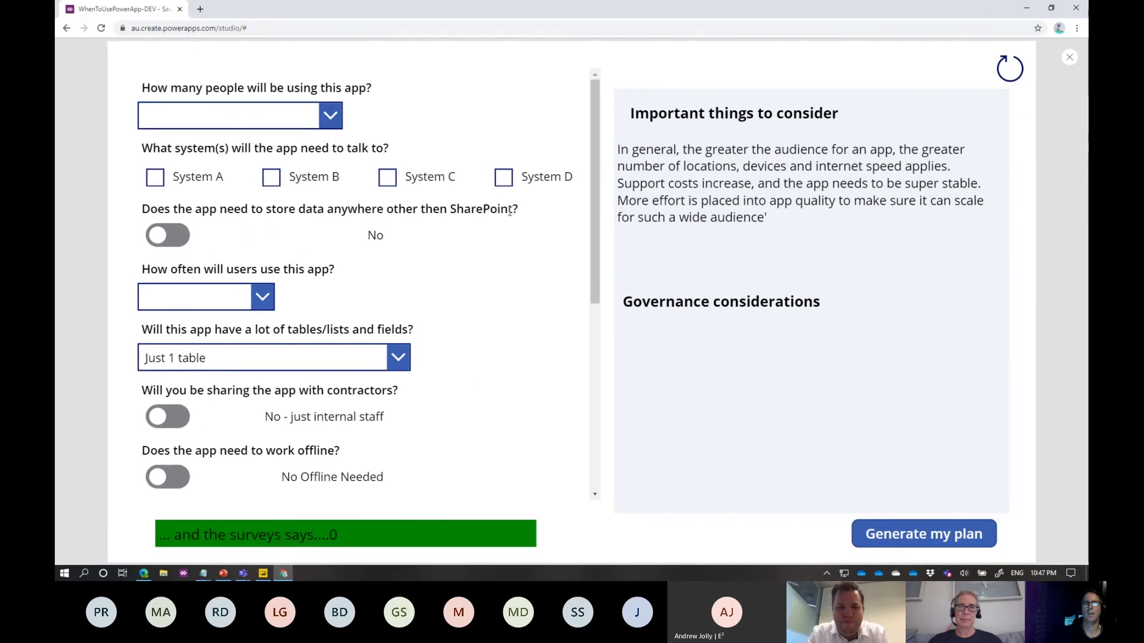
Step: Fill in the questionnaire's first answers: My Team as audience, System A, storing data outside SharePoint Yes, and usage All the time
left_click(339, 119)
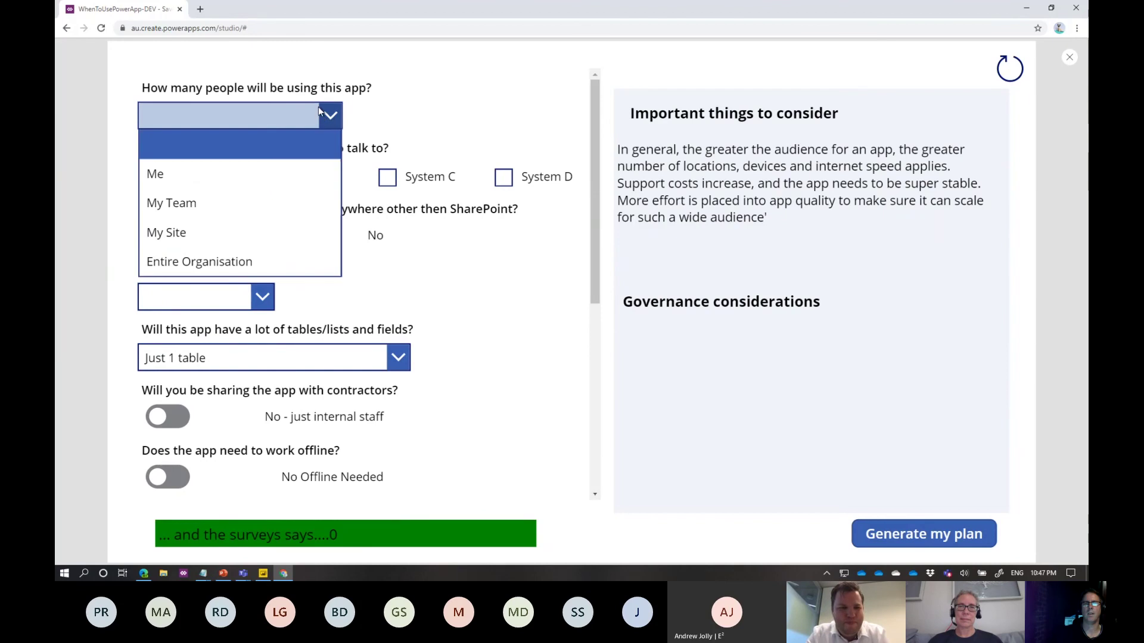
left_click(177, 200)
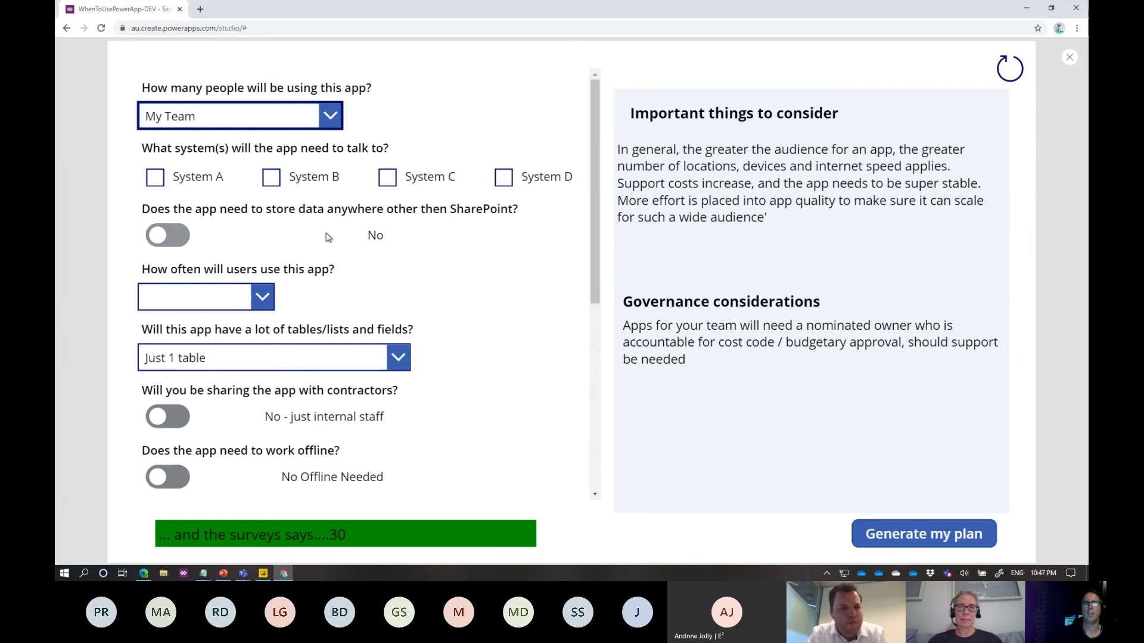
left_click(157, 177)
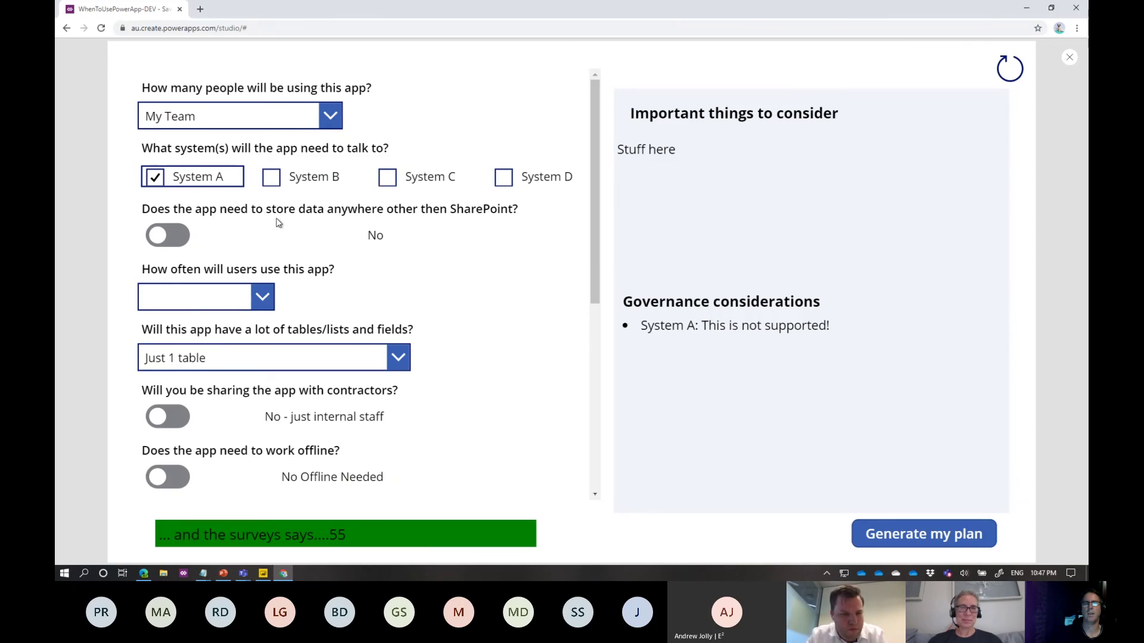
left_click(177, 238)
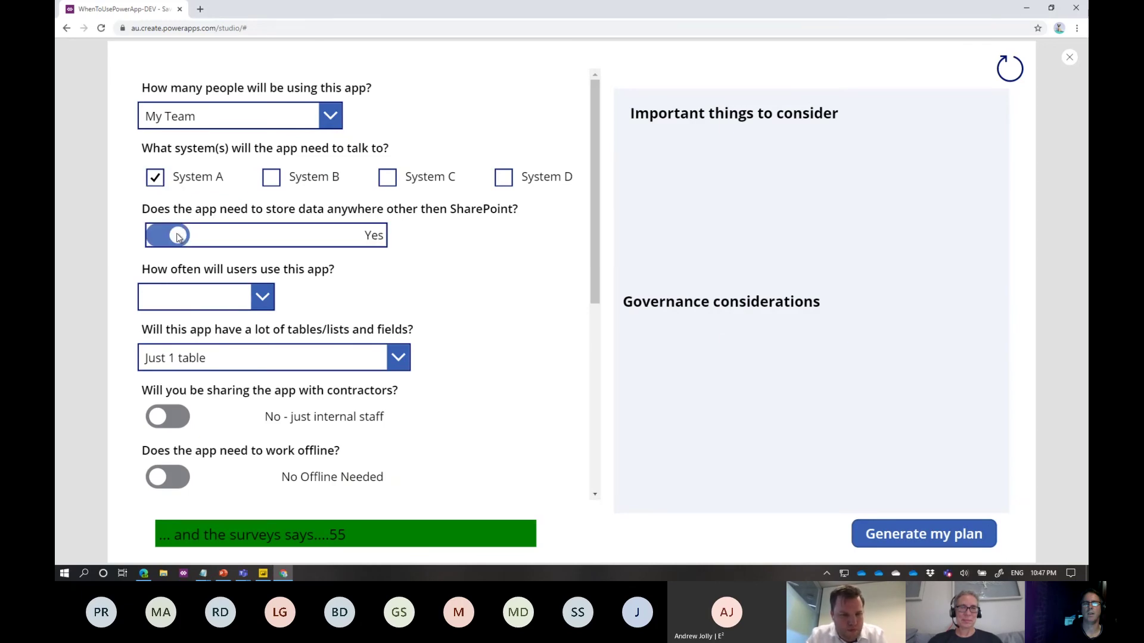
left_click(255, 309)
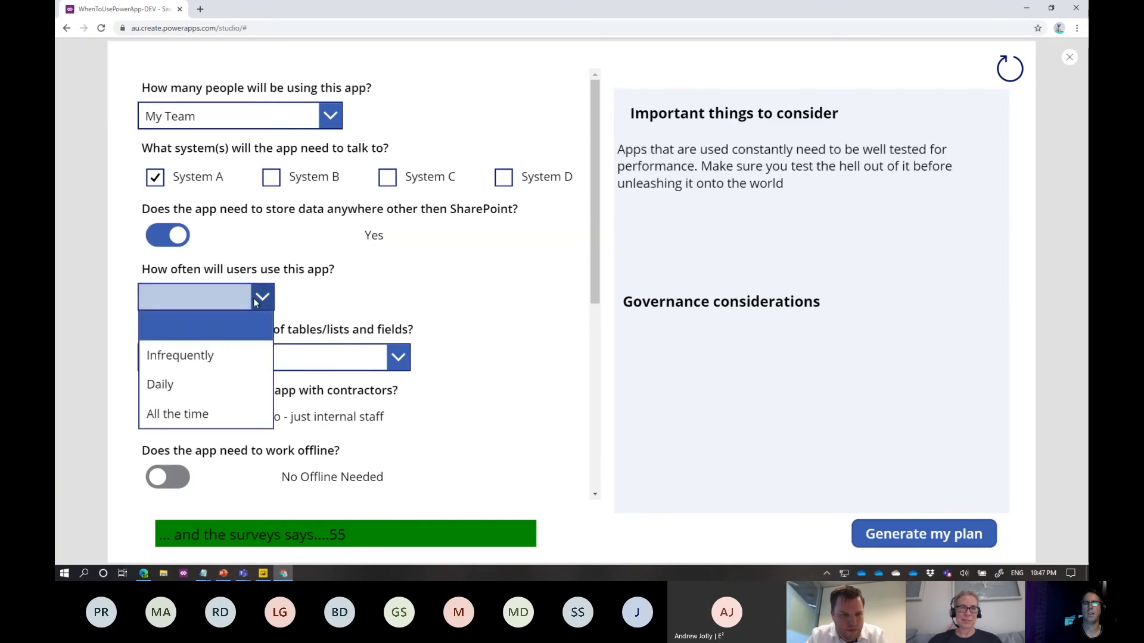
left_click(168, 414)
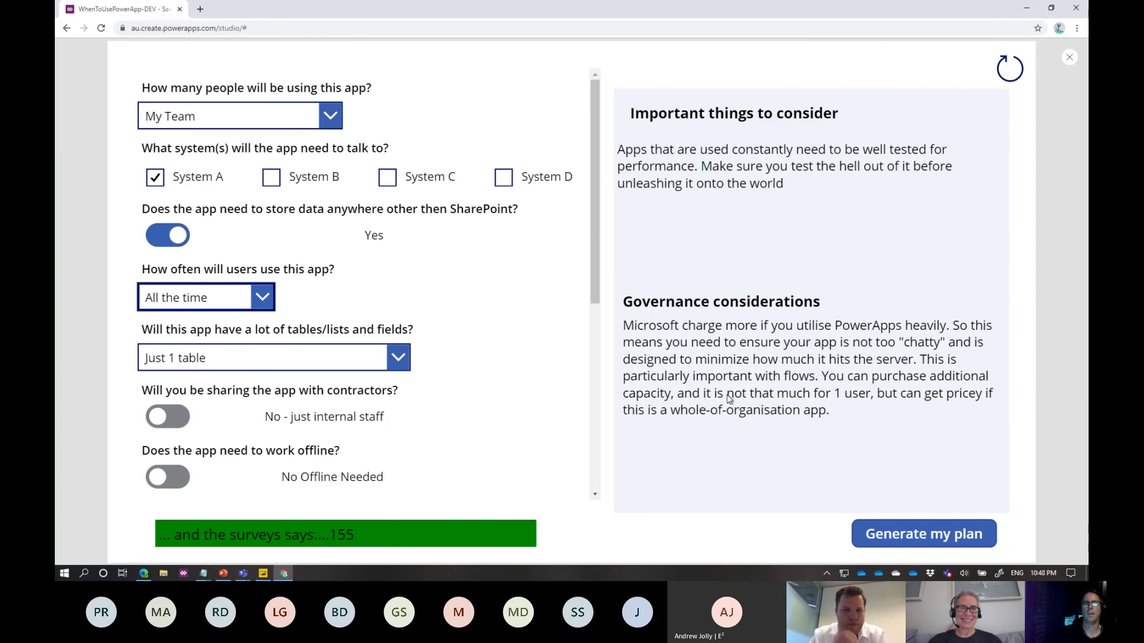
Step: Answer yes to both sharing the app with contractors and working offline
scroll(217, 320, "down", 3)
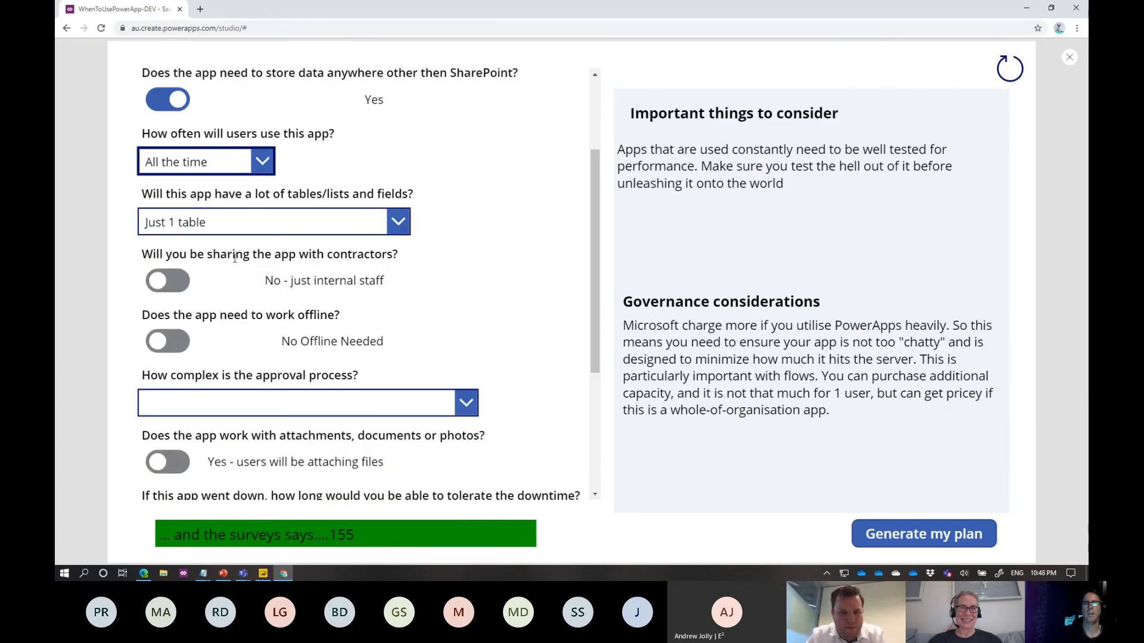
left_click(179, 282)
scroll(205, 277, "down", 1)
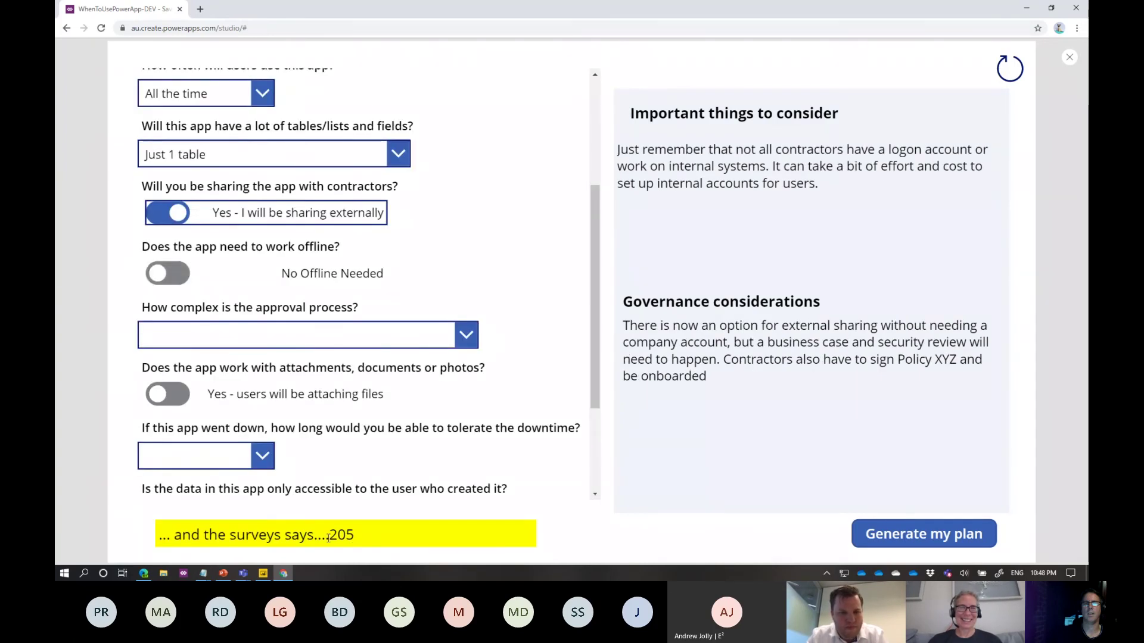
scroll(196, 274, "down", 1)
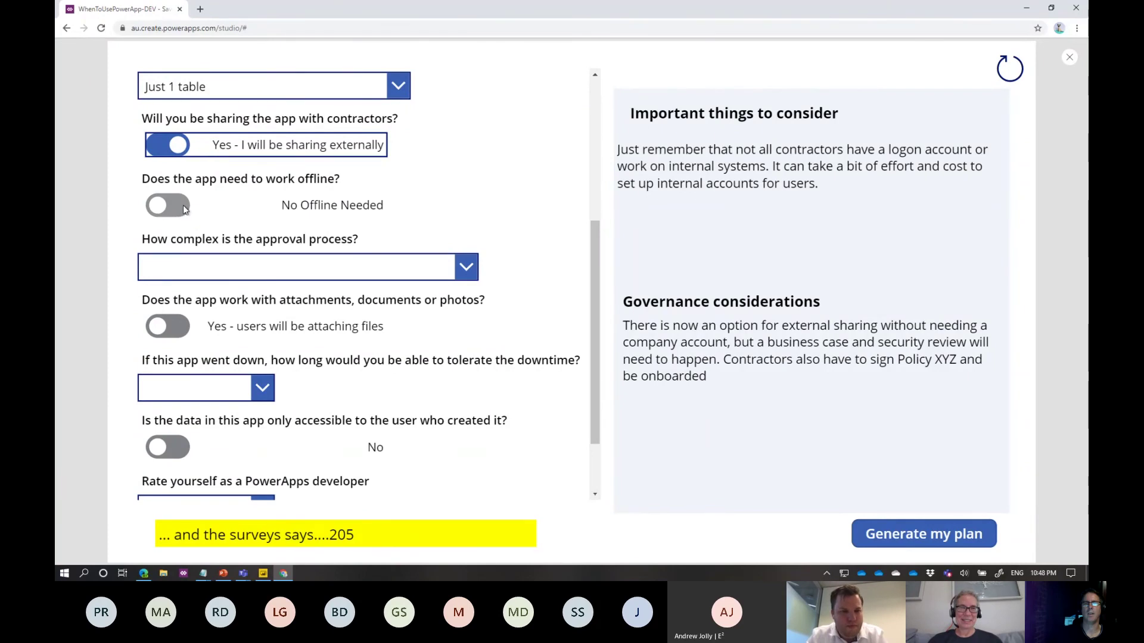
left_click(179, 209)
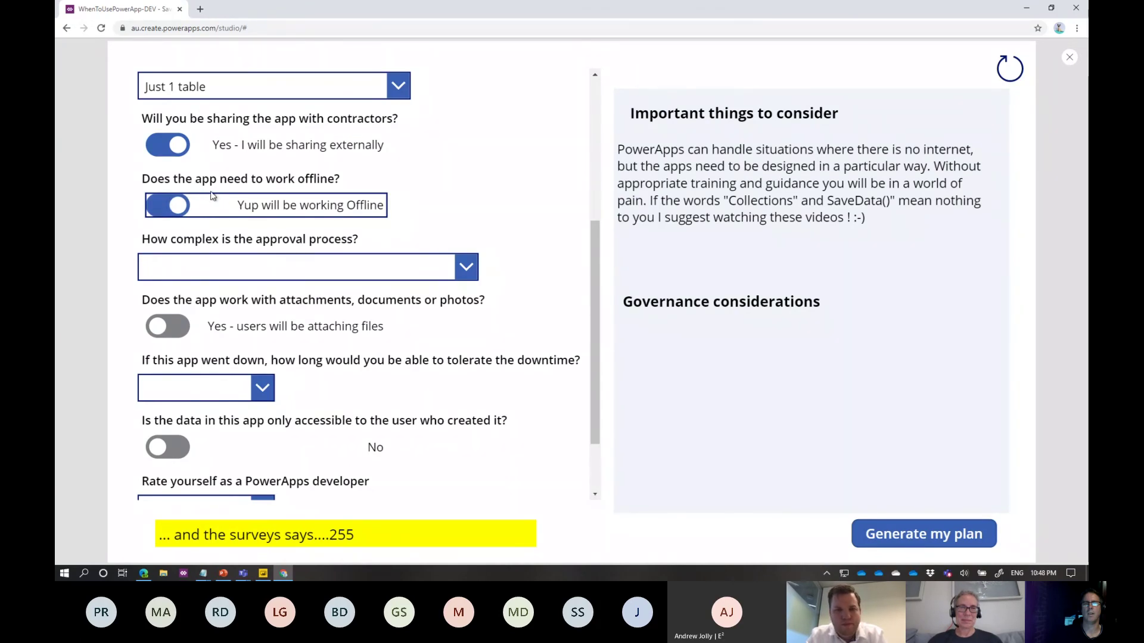
Step: Choose Defined process with multiple approvers, switch the attachments answer to not required, and limit tolerated downtime to no more than 4 hours
left_click(438, 269)
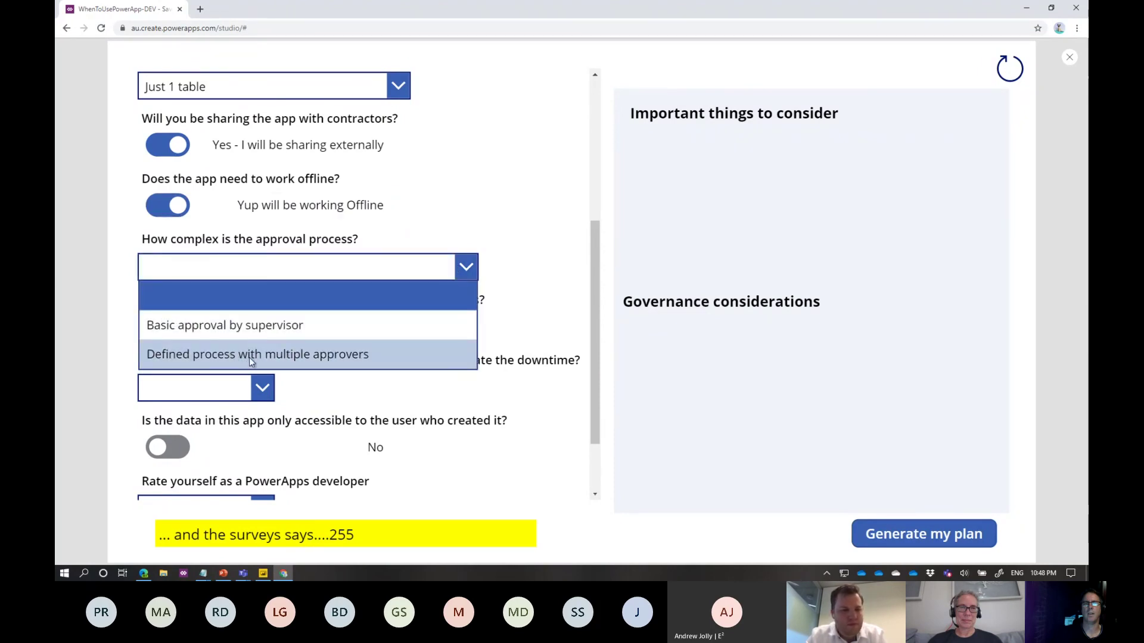
left_click(249, 358)
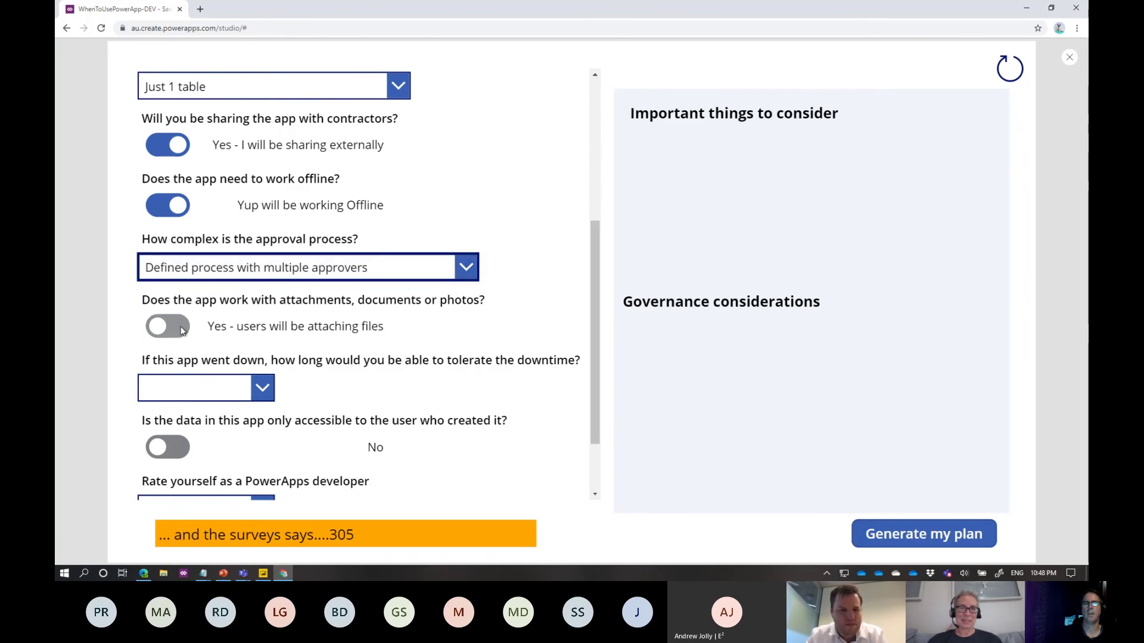
left_click(321, 331)
scroll(319, 321, "down", 1)
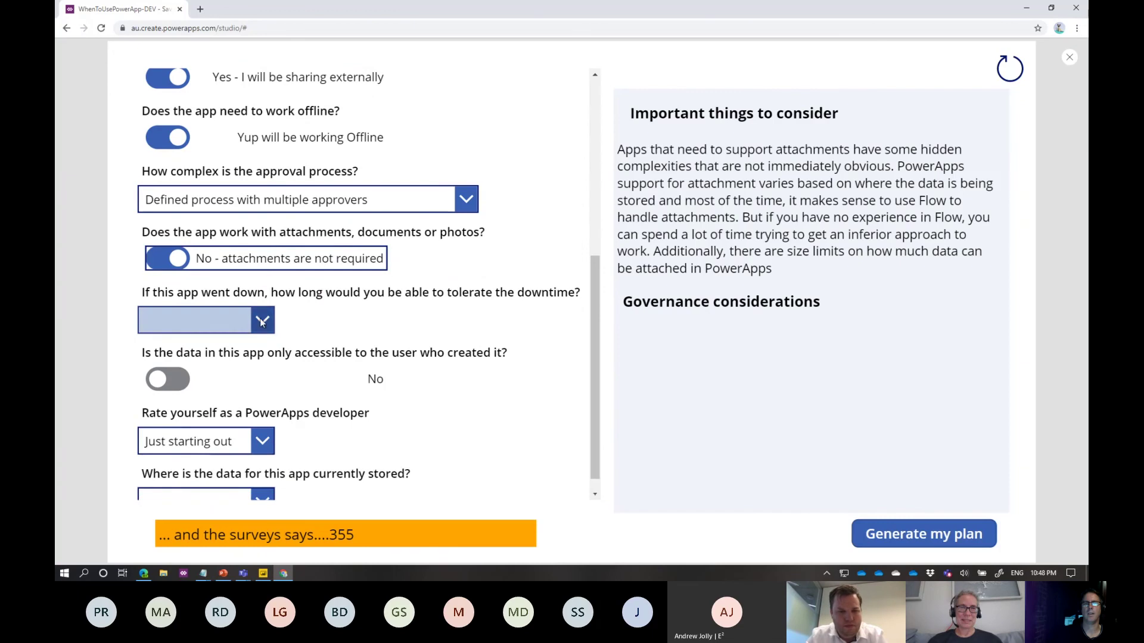
left_click(257, 322)
left_click(197, 407)
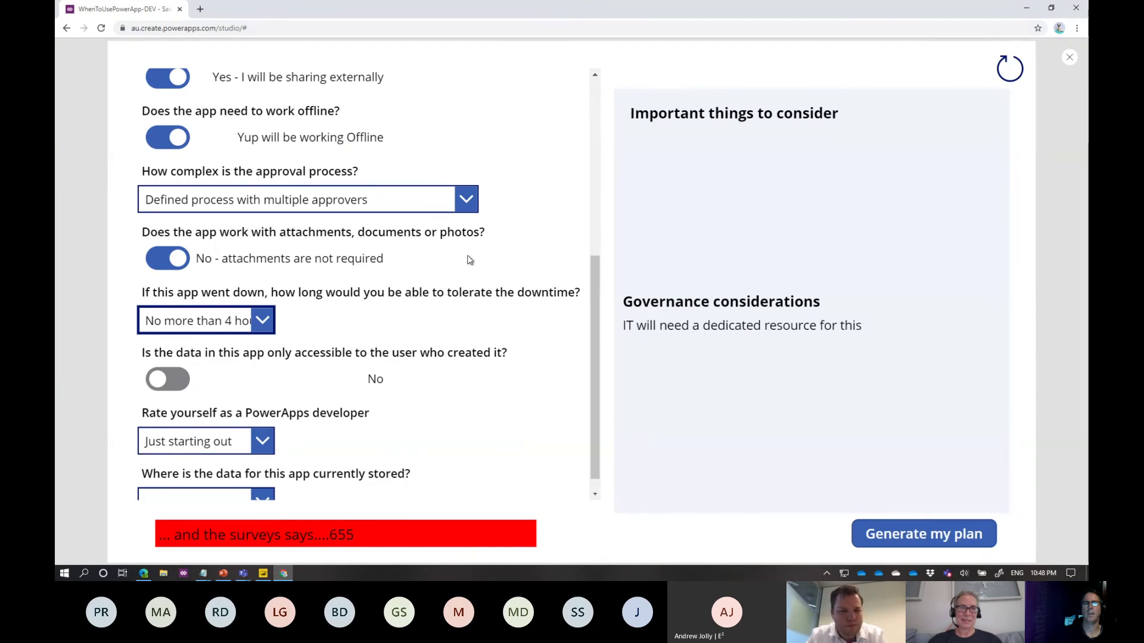
Step: Generate the app governance plan from the questionnaire answers, review it, and return to the Center of Excellence solution
left_click(926, 539)
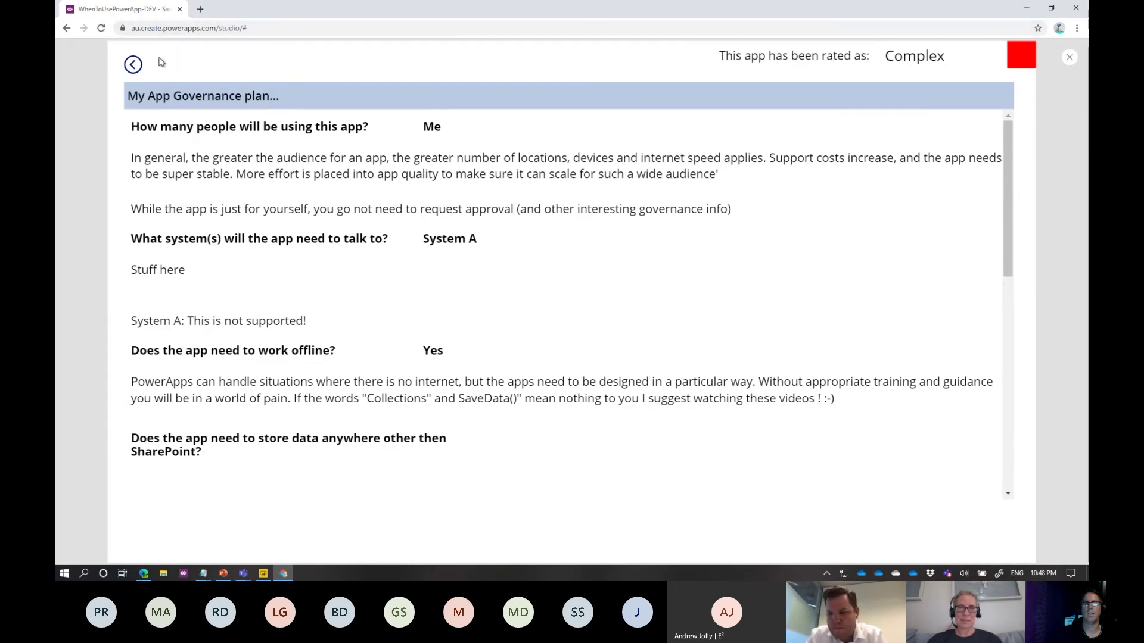
left_click(251, 129)
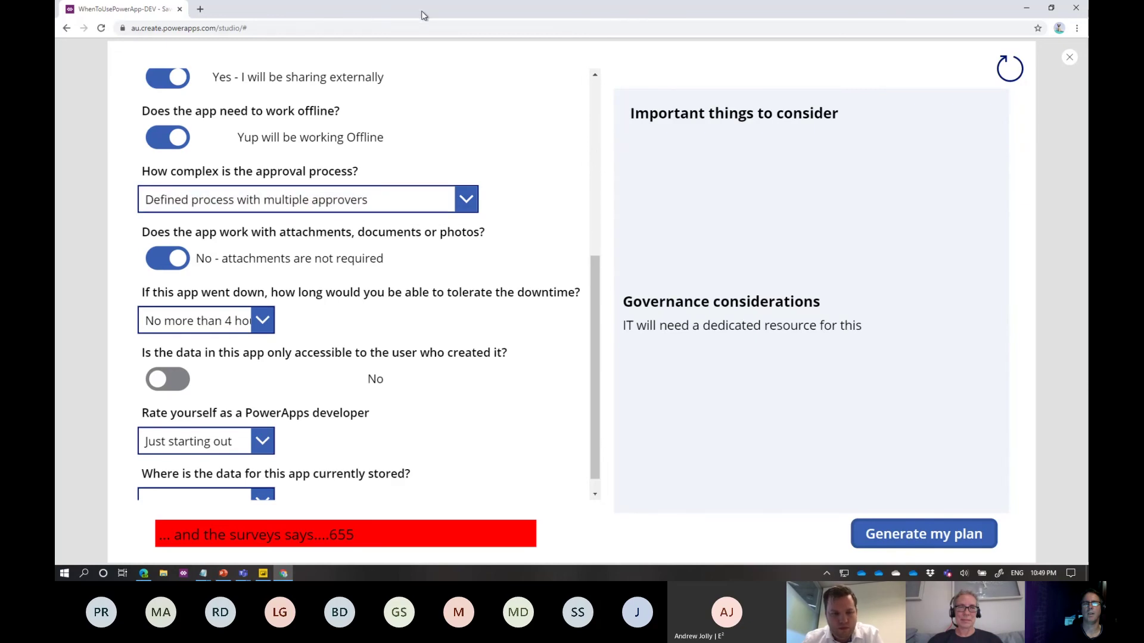
key("alt+Tab")
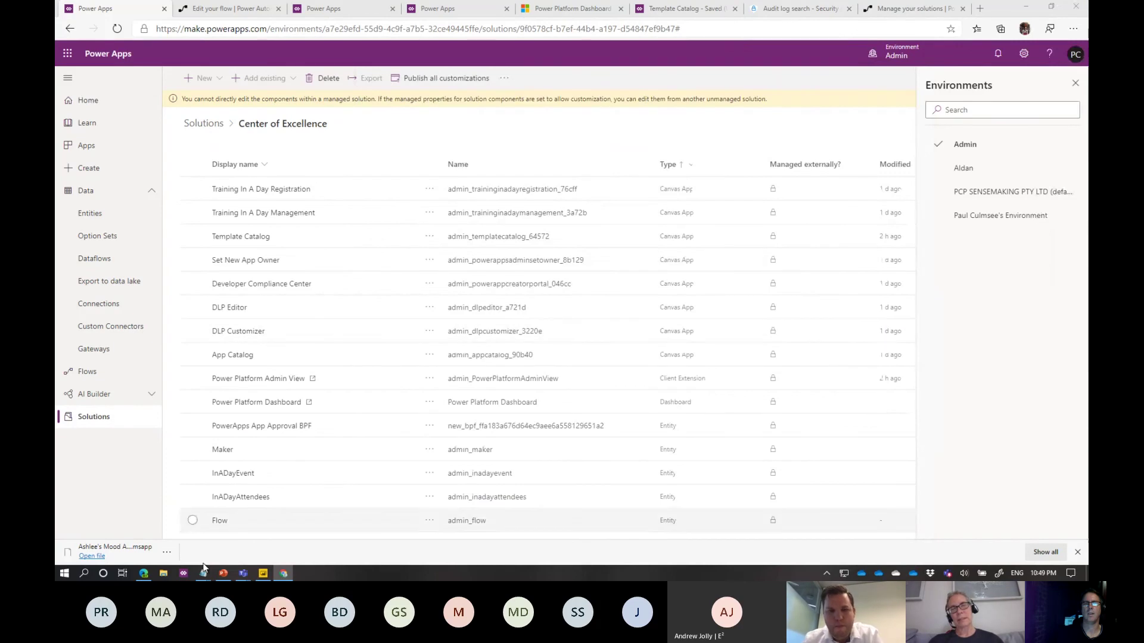
Step: Switch to the Power Platform admin dashboard in Power BI Desktop and show its Apps page
mouse_move(262, 575)
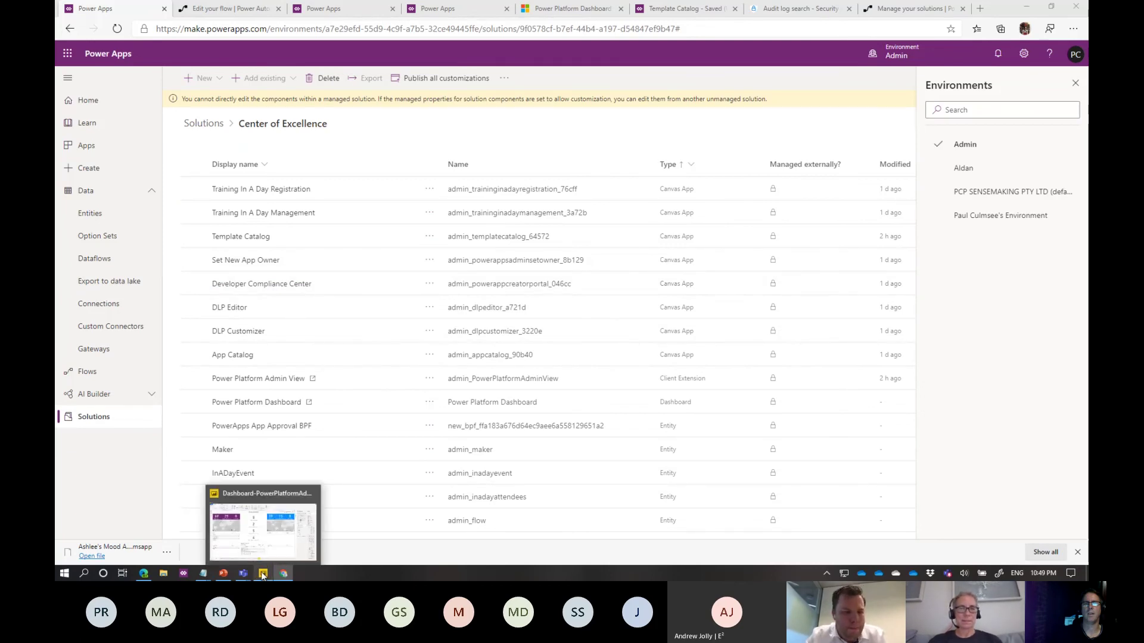
left_click(258, 547)
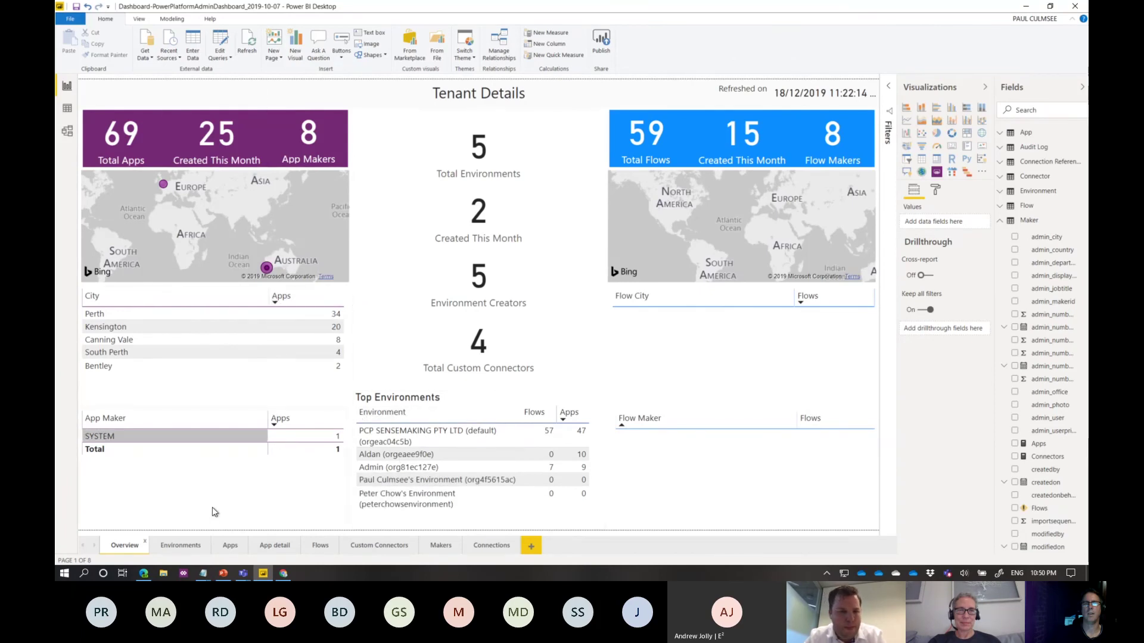
left_click(229, 546)
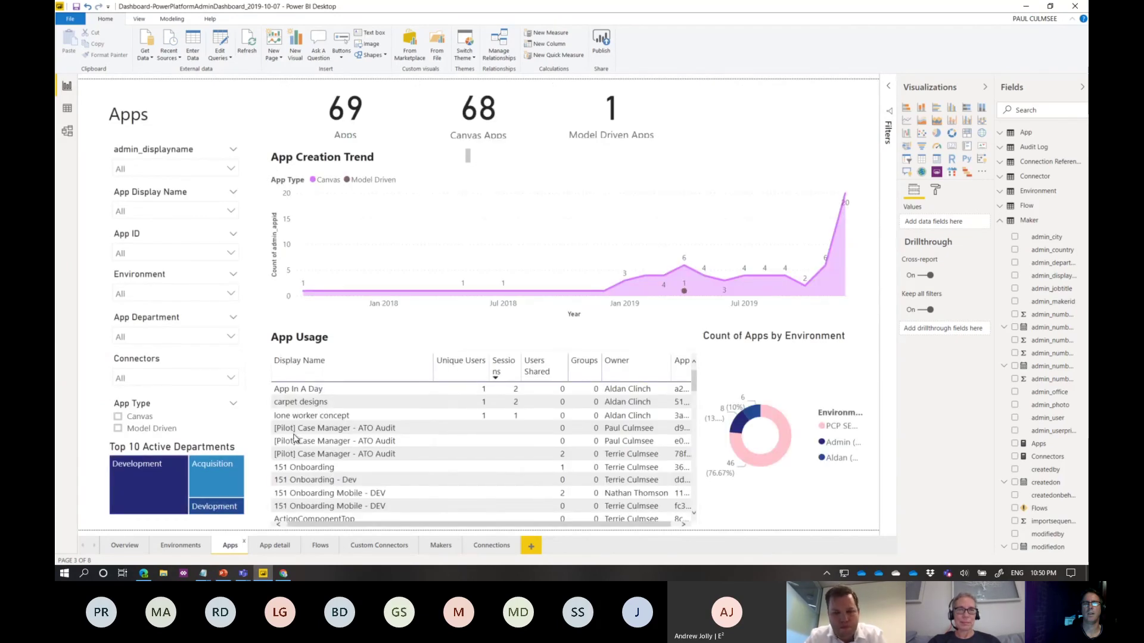
Step: Drill through from App In A Day in the App Usage table to its App detail page and examine the usage trend
right_click(317, 389)
mouse_move(352, 408)
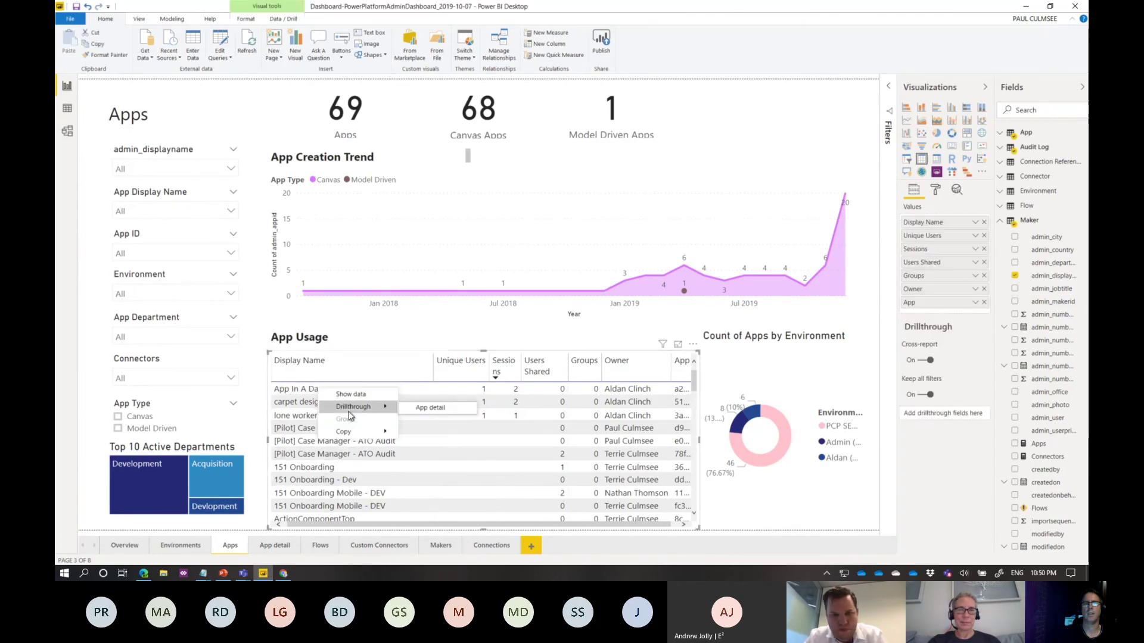
left_click(443, 410)
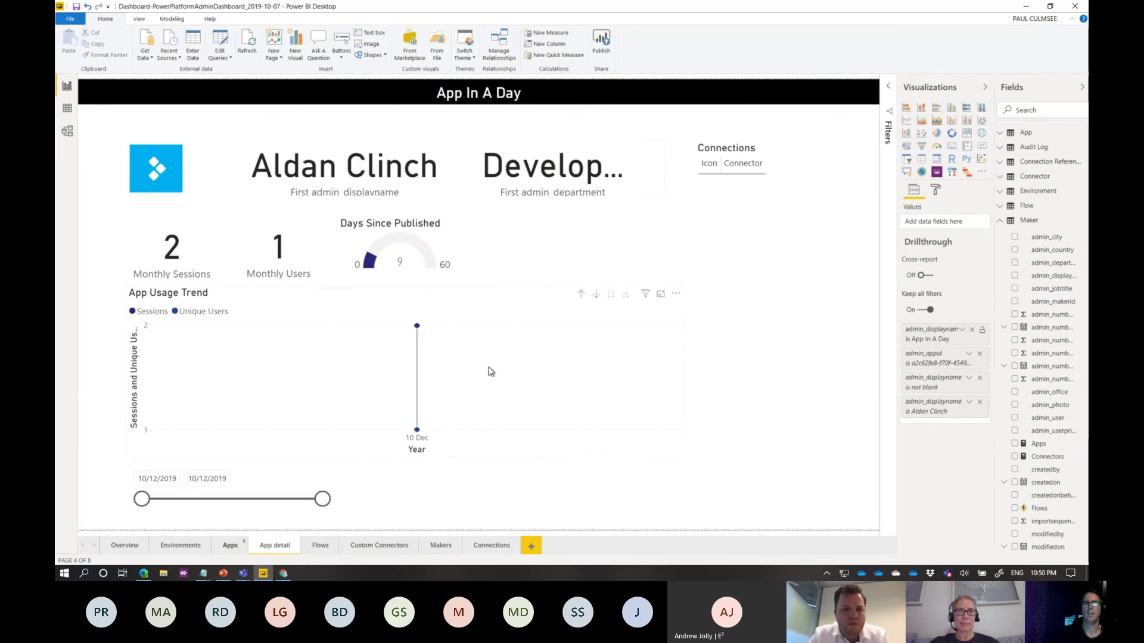
mouse_move(490, 371)
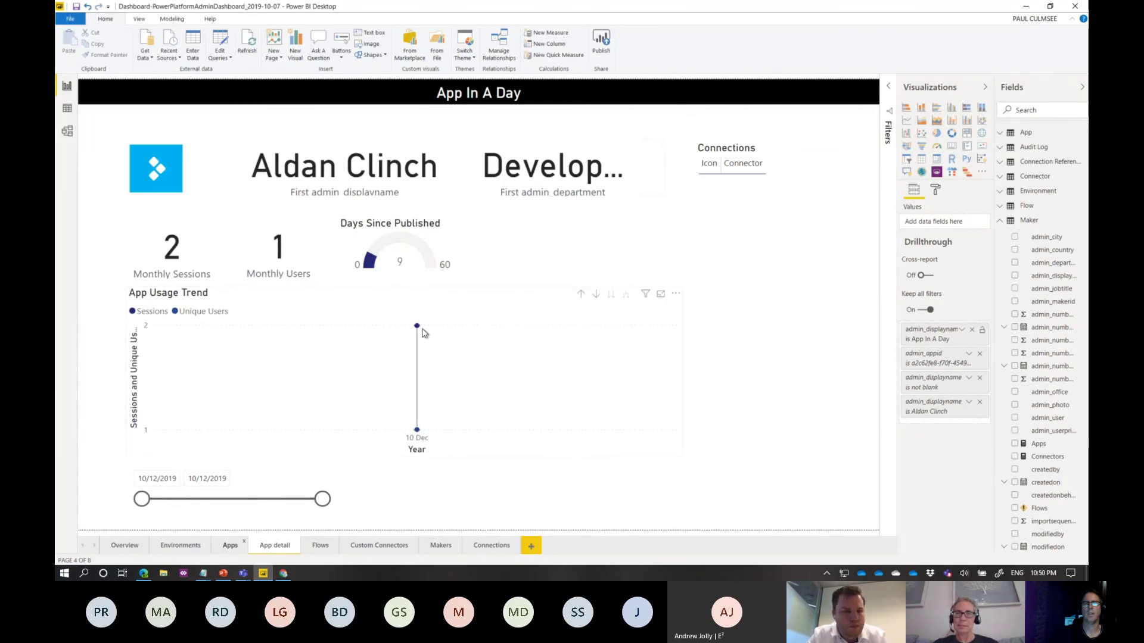
Step: Review the dashboard's Flows page and minimize Power BI Desktop to get back to the browser
left_click(327, 547)
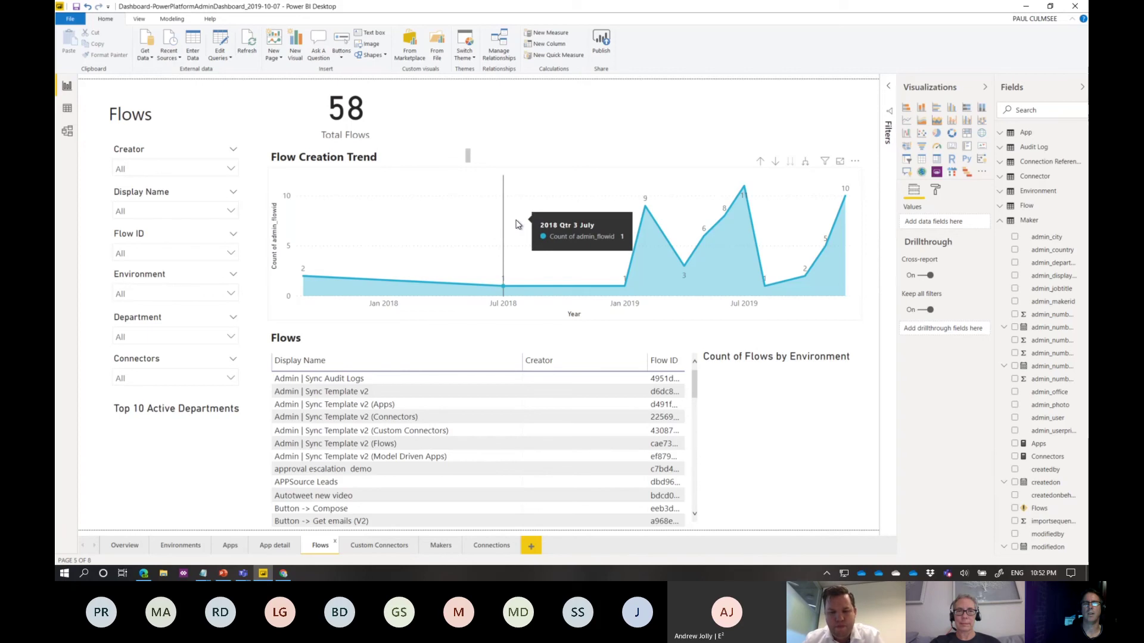
left_click(1025, 8)
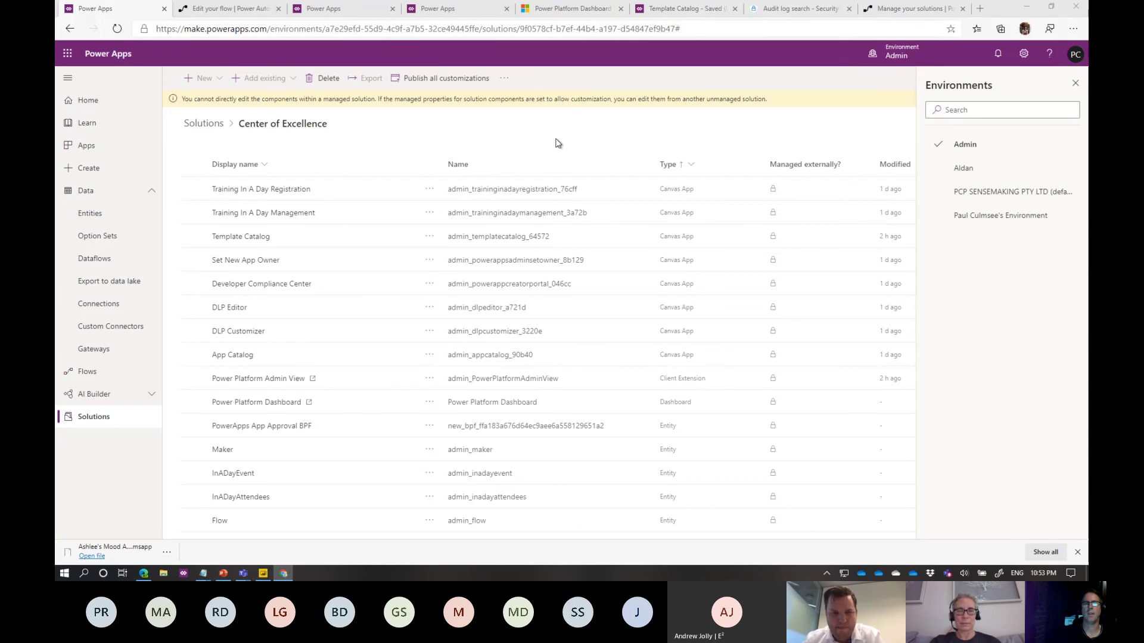
Step: Reopen the Center of Excellence solution from the solutions list and look through its admin flows and other components
left_click(89, 420)
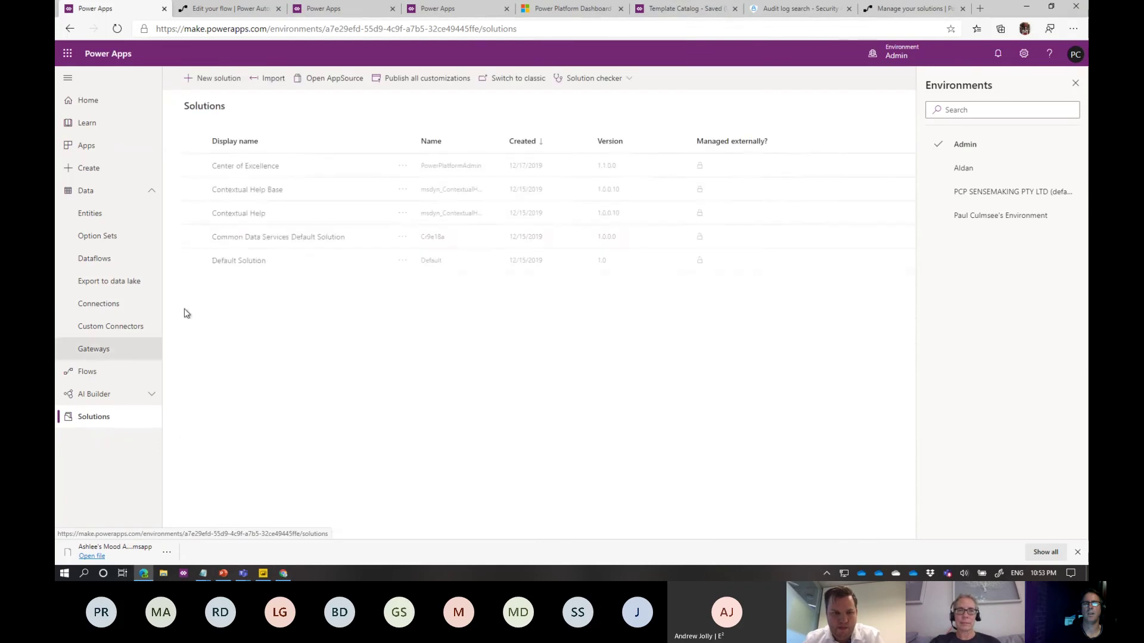
left_click(239, 167)
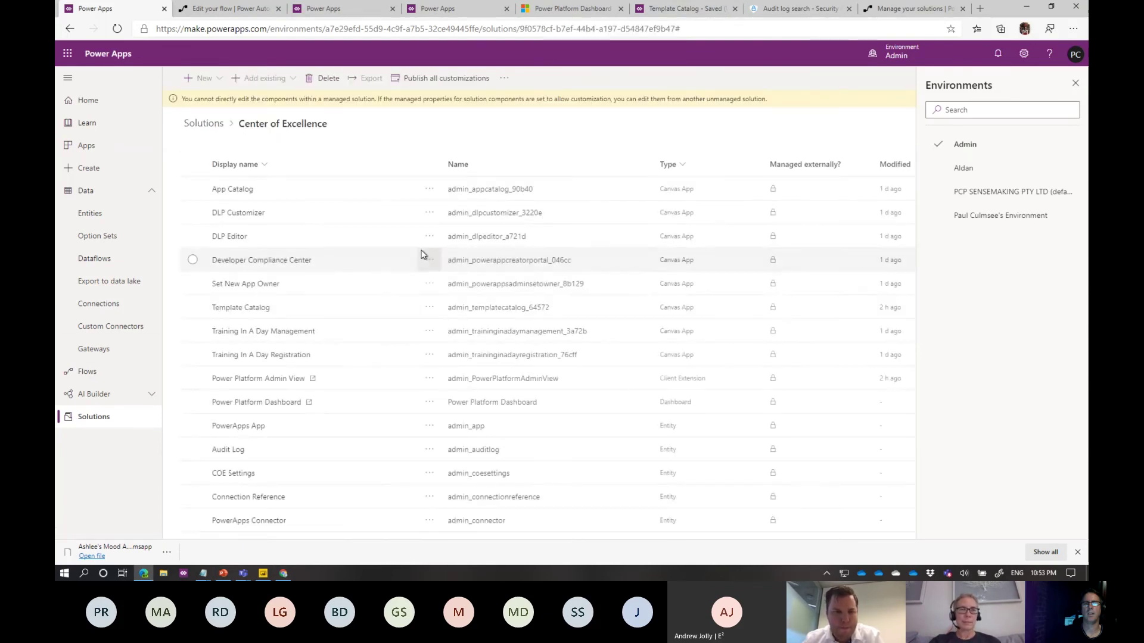
scroll(509, 283, "down", 5)
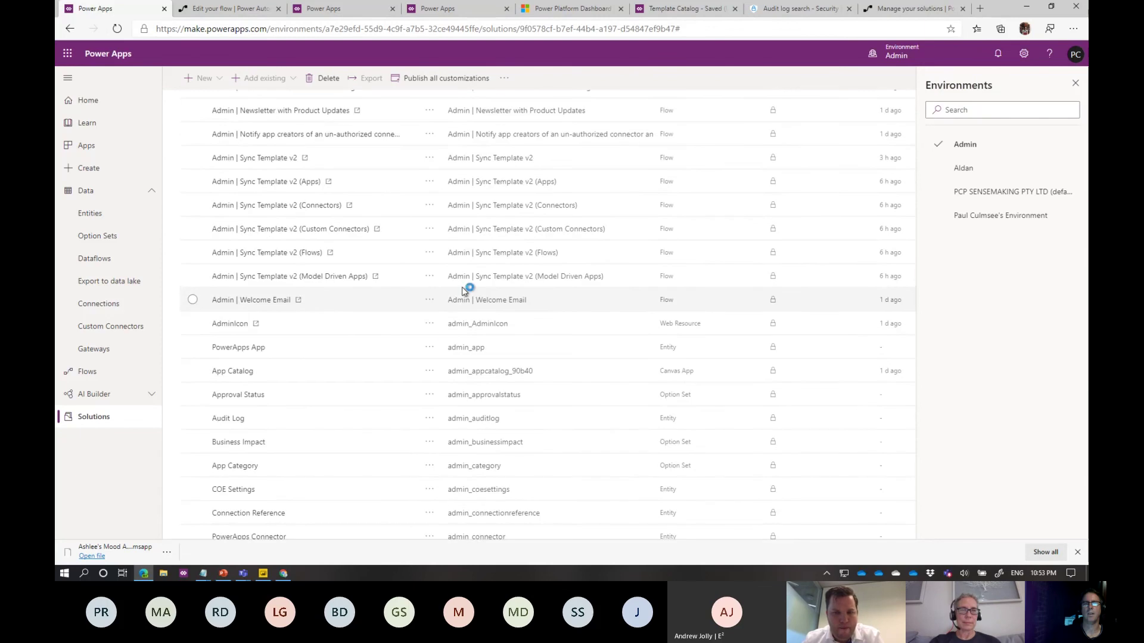
scroll(401, 301, "up", 3)
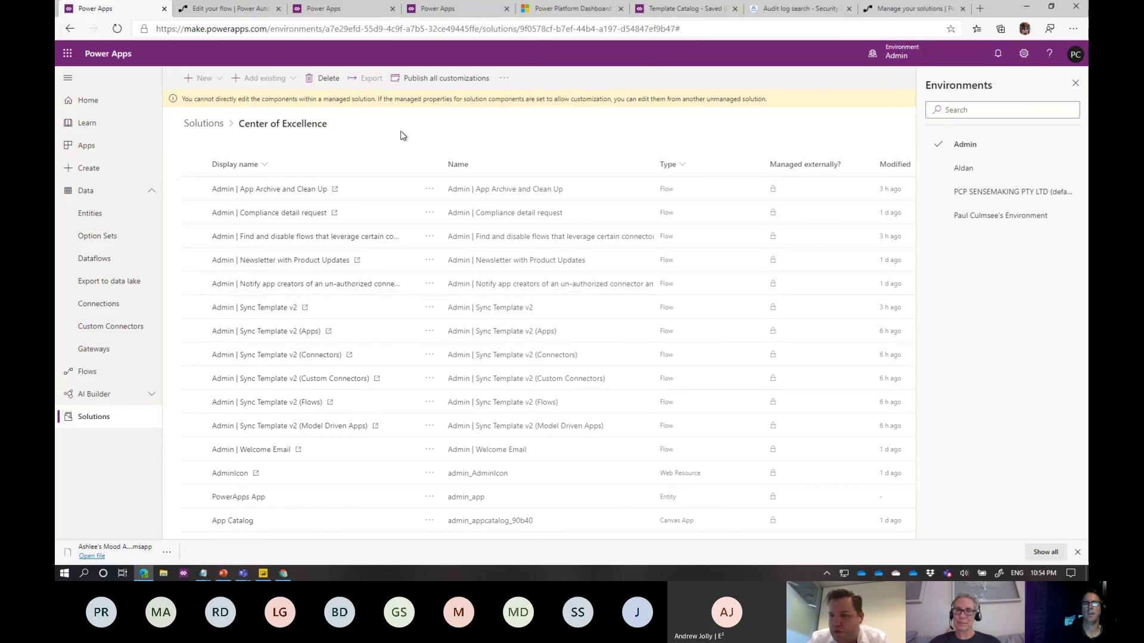
Step: Open the CoEStarterKit folder of Microsoft's powerapps-tools GitHub repository in a new browser tab and review the README's Updates table
left_click(981, 11)
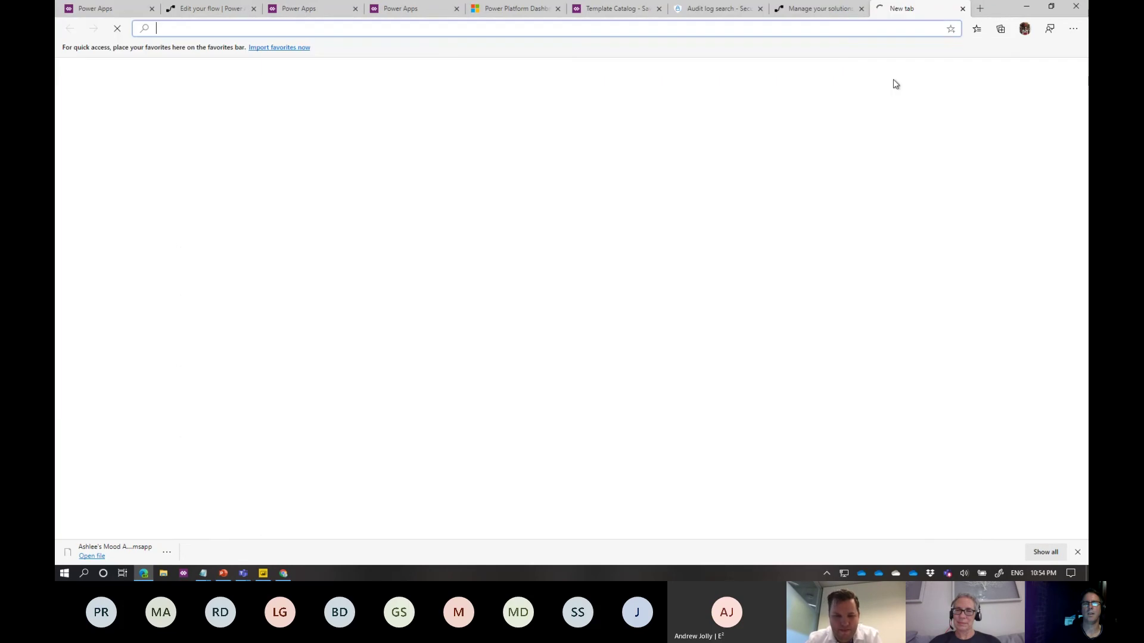
type("gith")
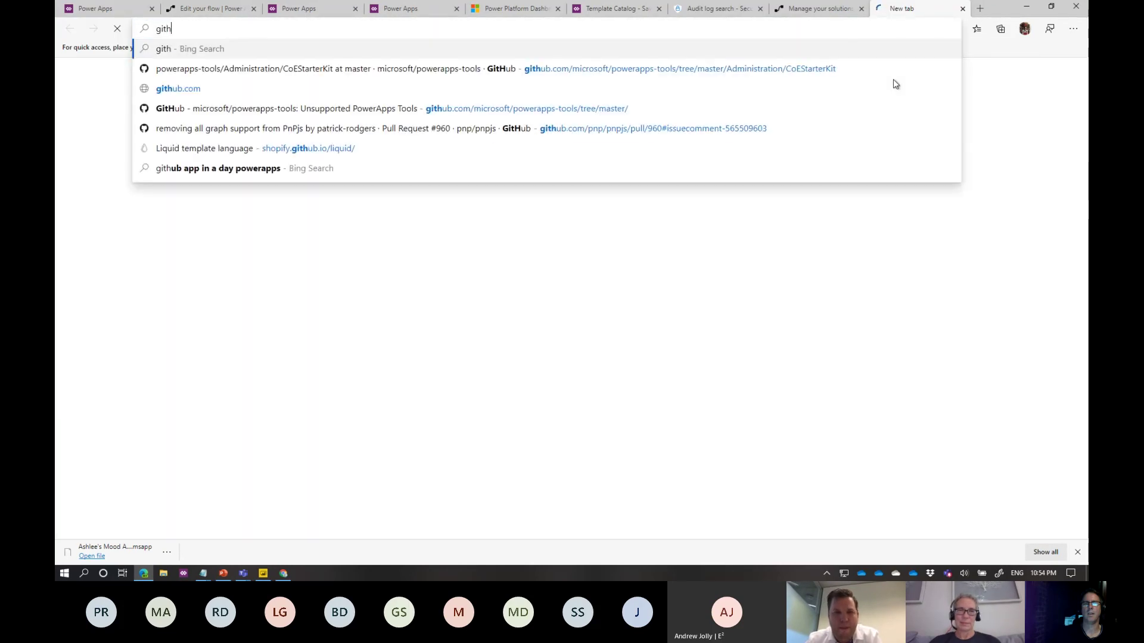
type("ub")
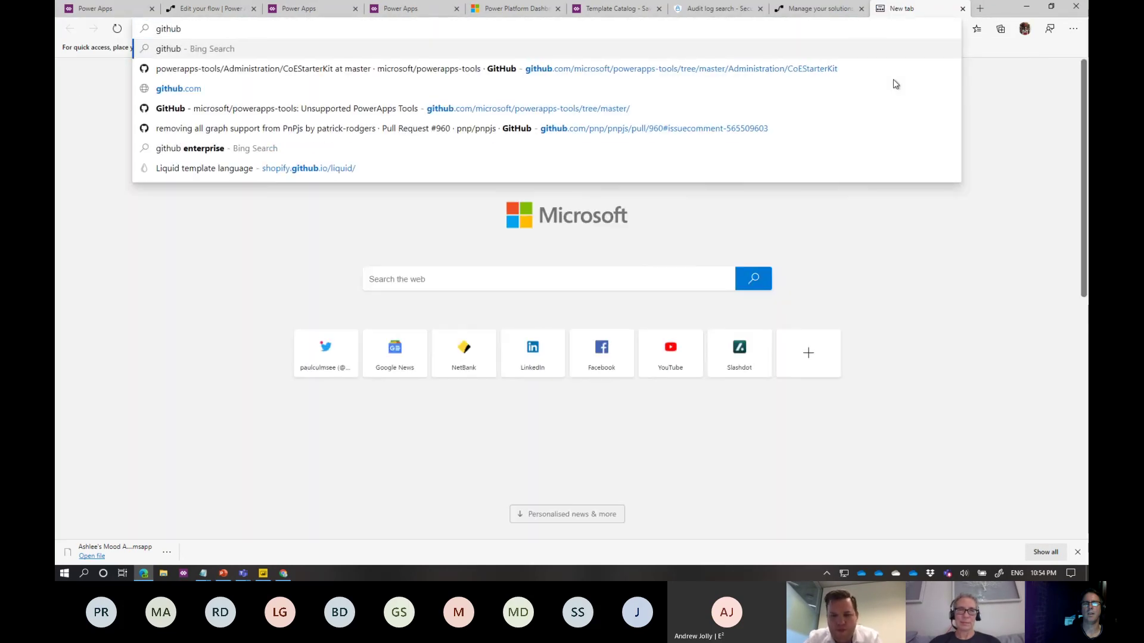
left_click(467, 73)
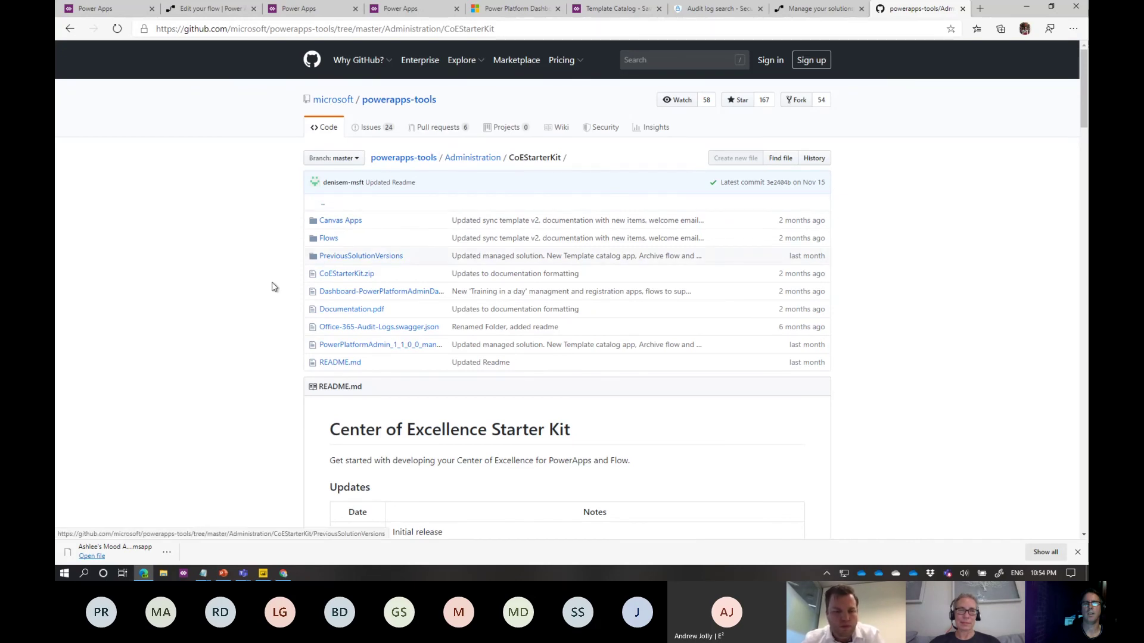
scroll(261, 276, "down", 2)
scroll(251, 272, "down", 5)
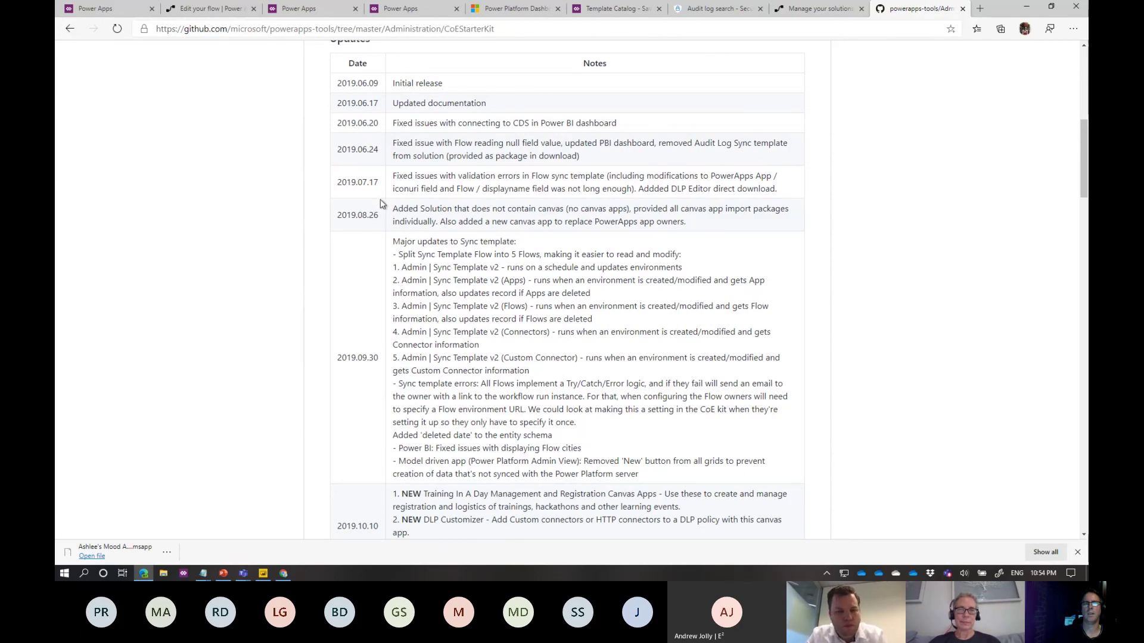
scroll(481, 309, "down", 5)
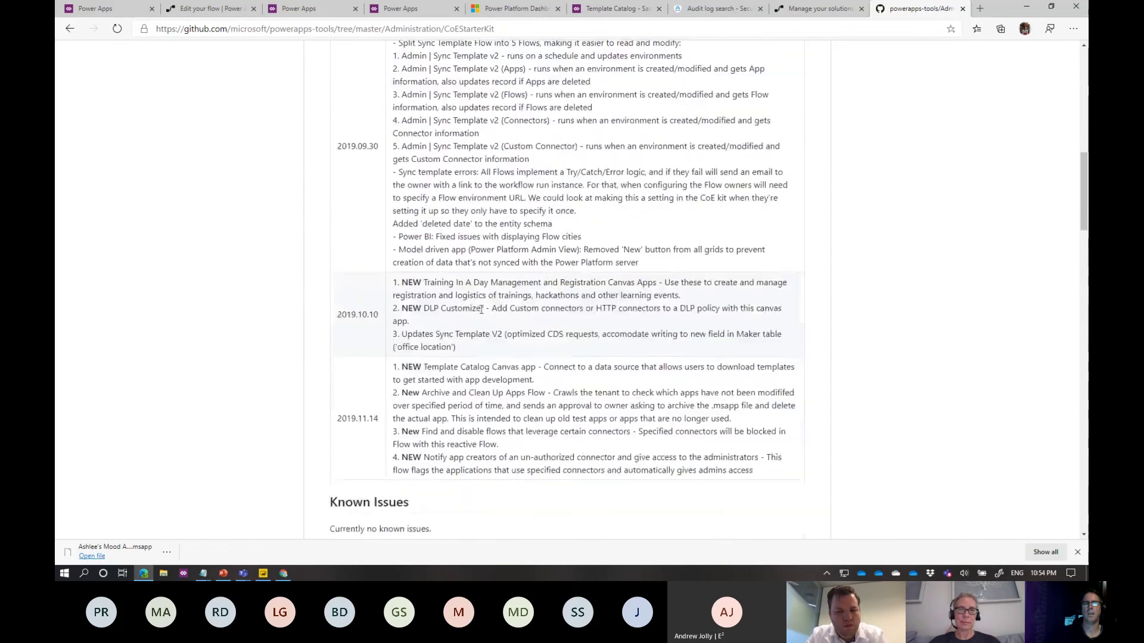